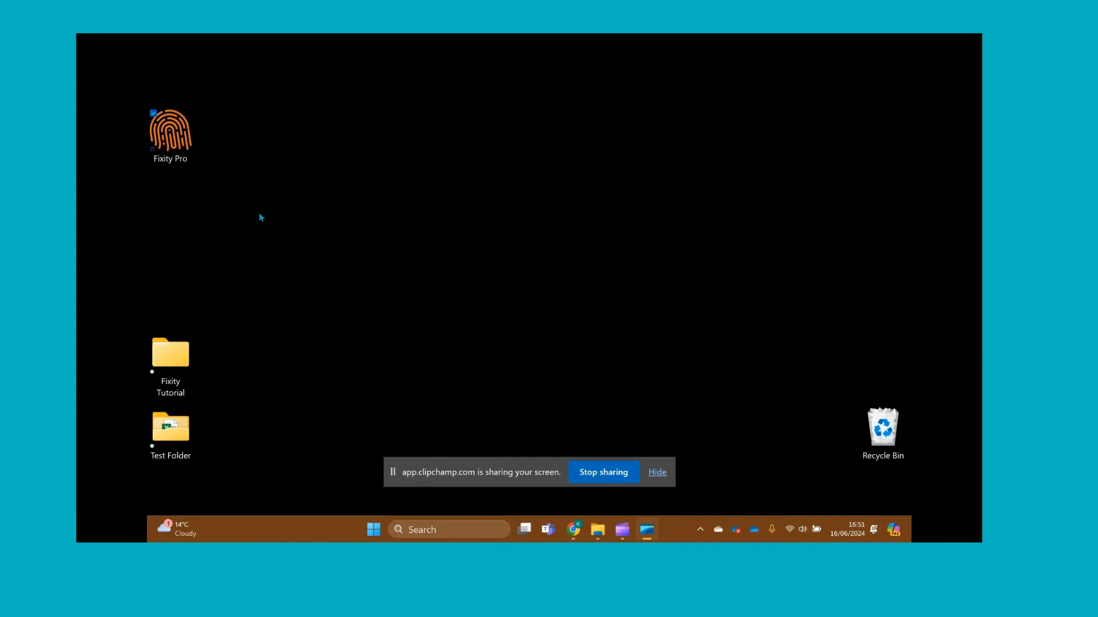
Launch Fixity Pro and cancel the New Project prompt, leaving the main window empty
double_click(172, 137)
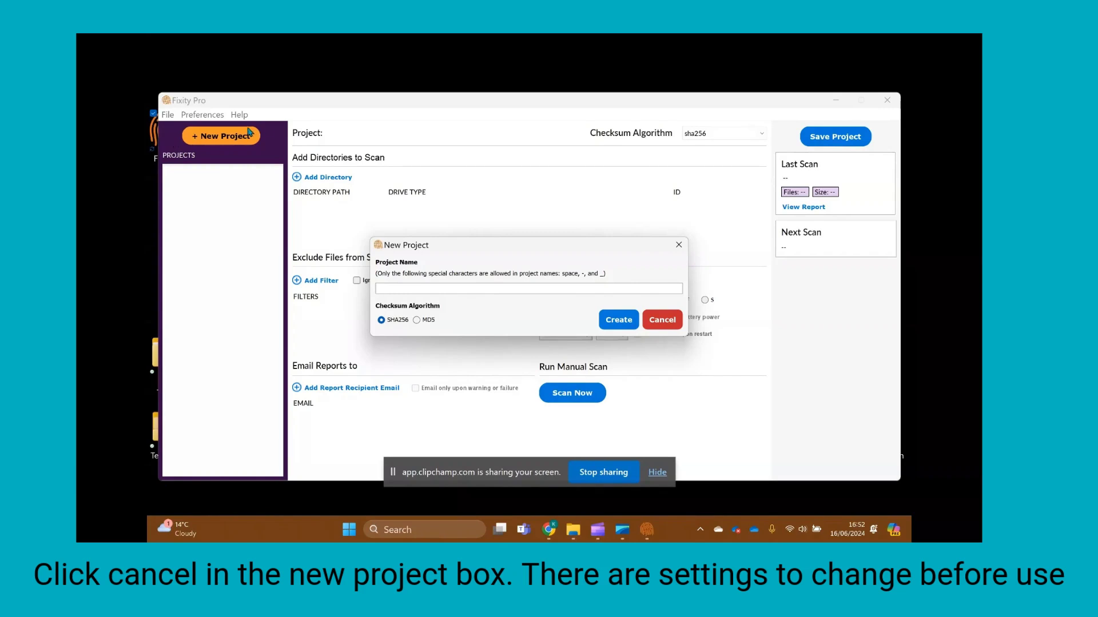
click(663, 322)
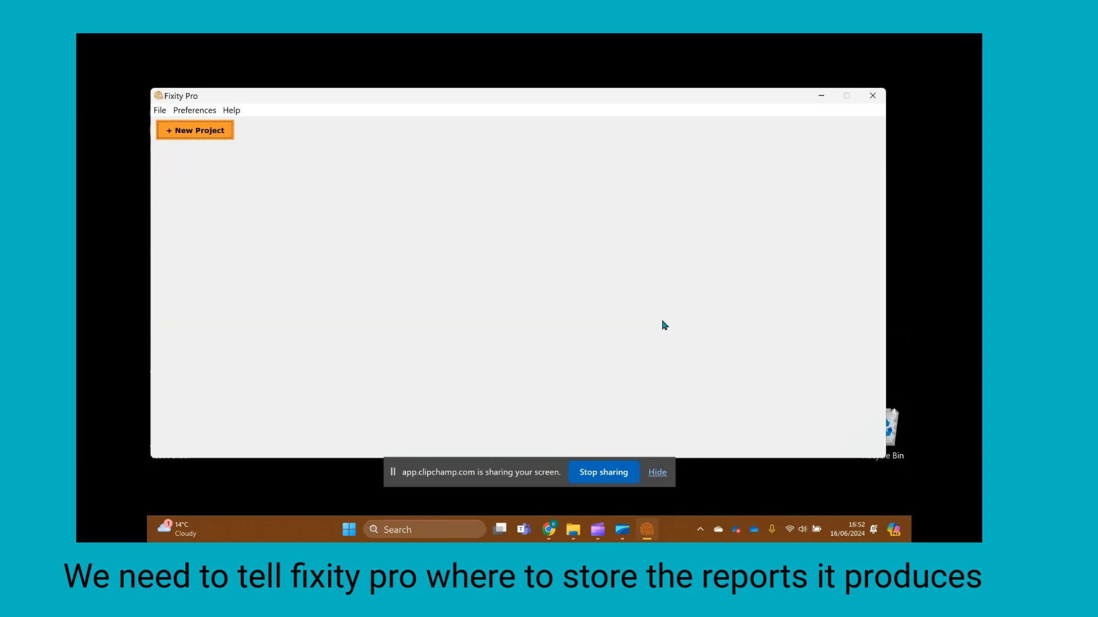
Set the History Path in Preferences > Reports Location to Desktop\Fixity Tutorial
click(210, 116)
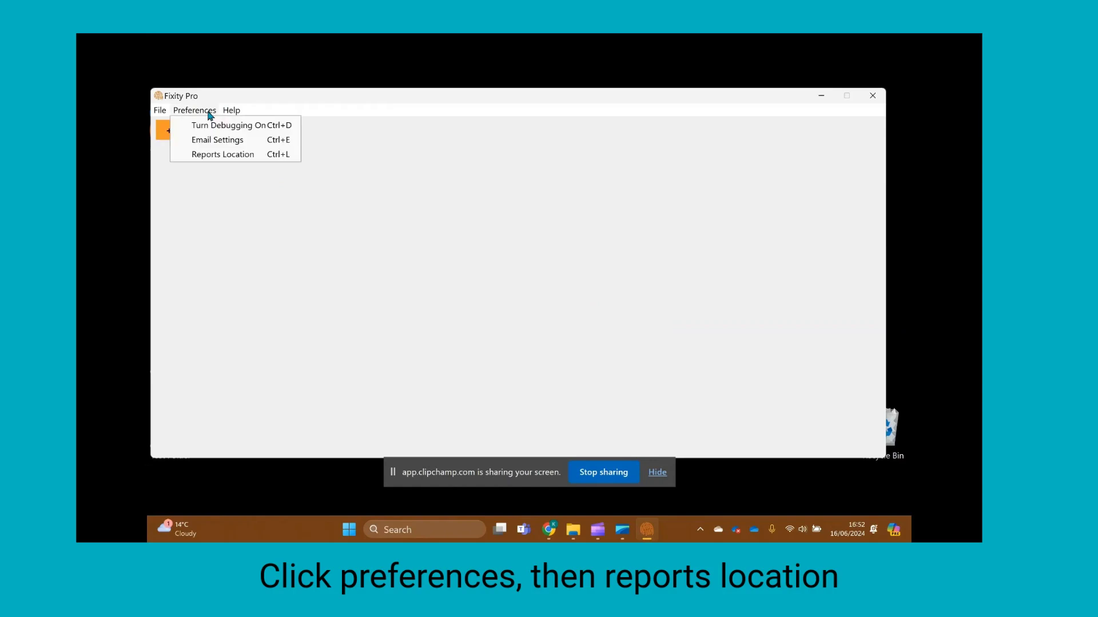
click(211, 154)
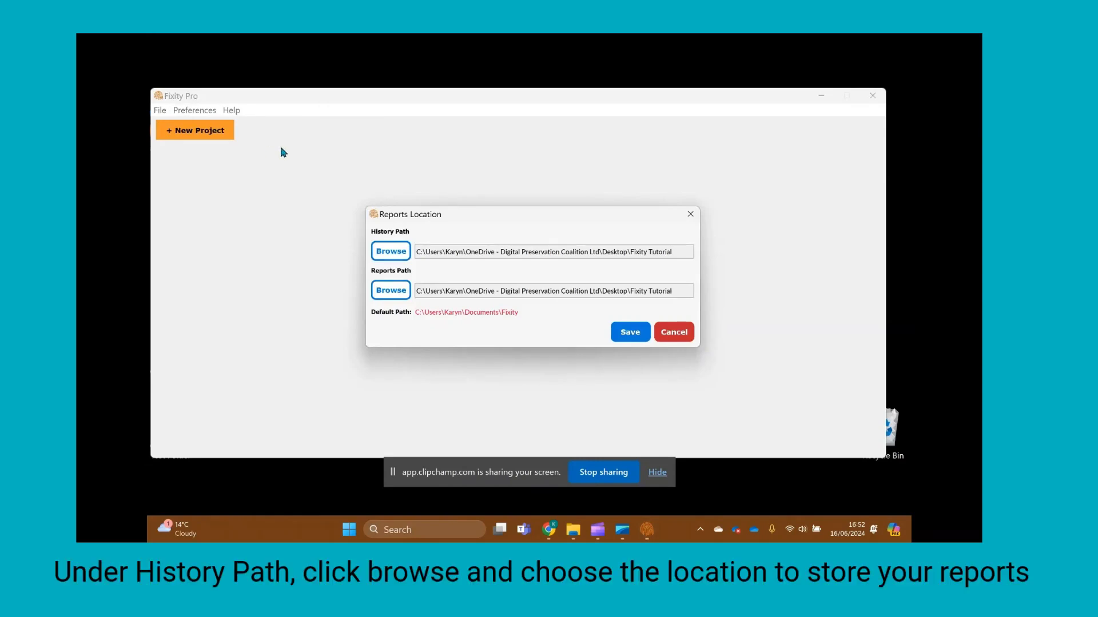
click(400, 254)
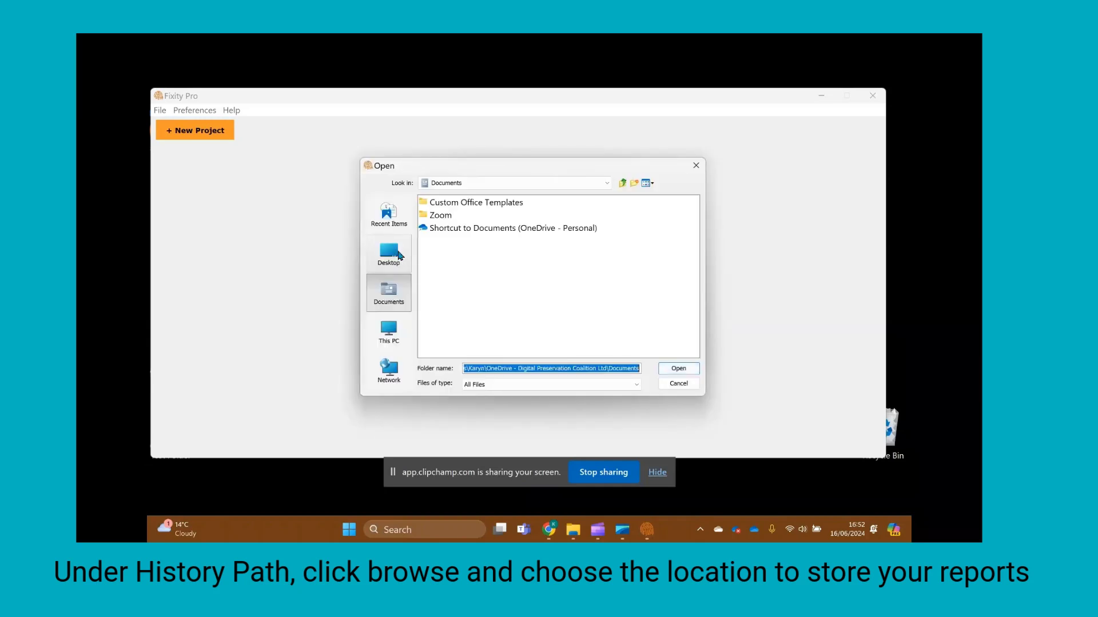
click(399, 255)
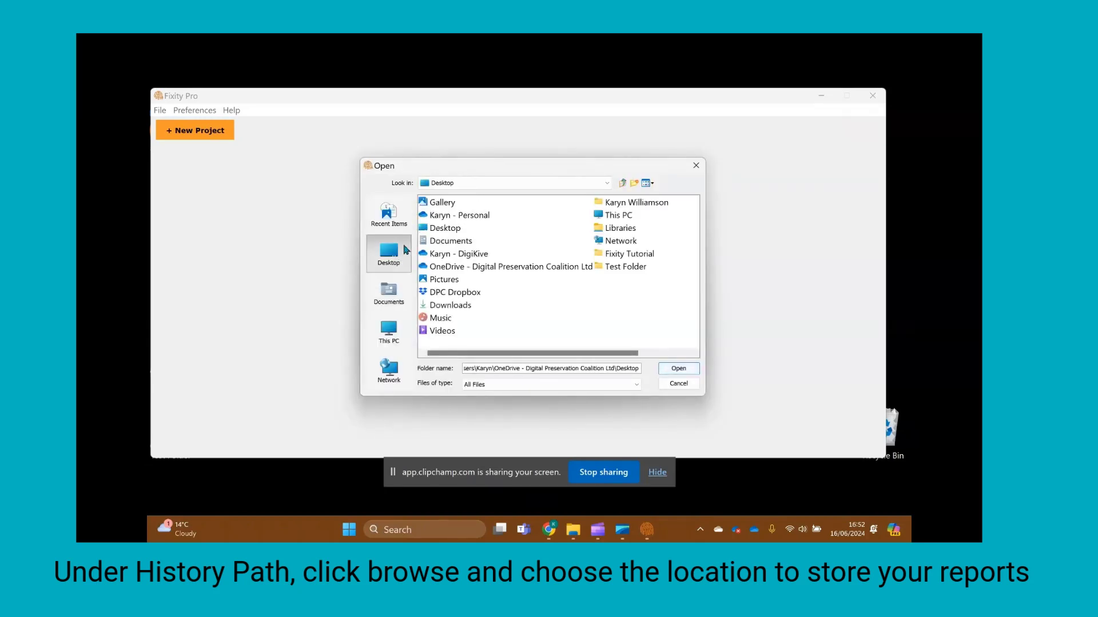
click(635, 254)
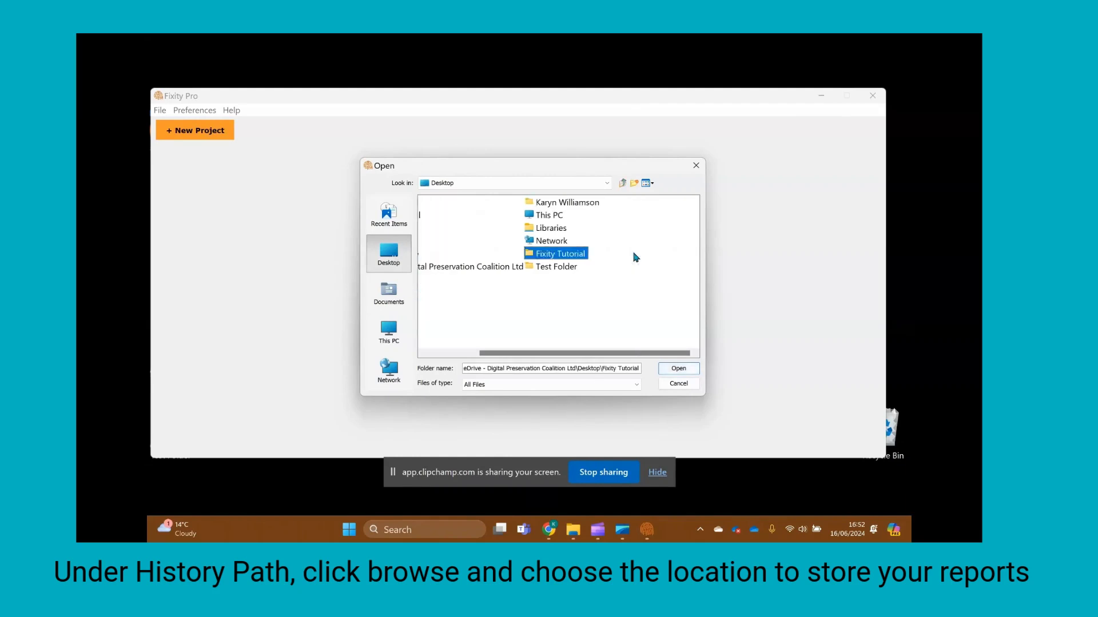
click(682, 371)
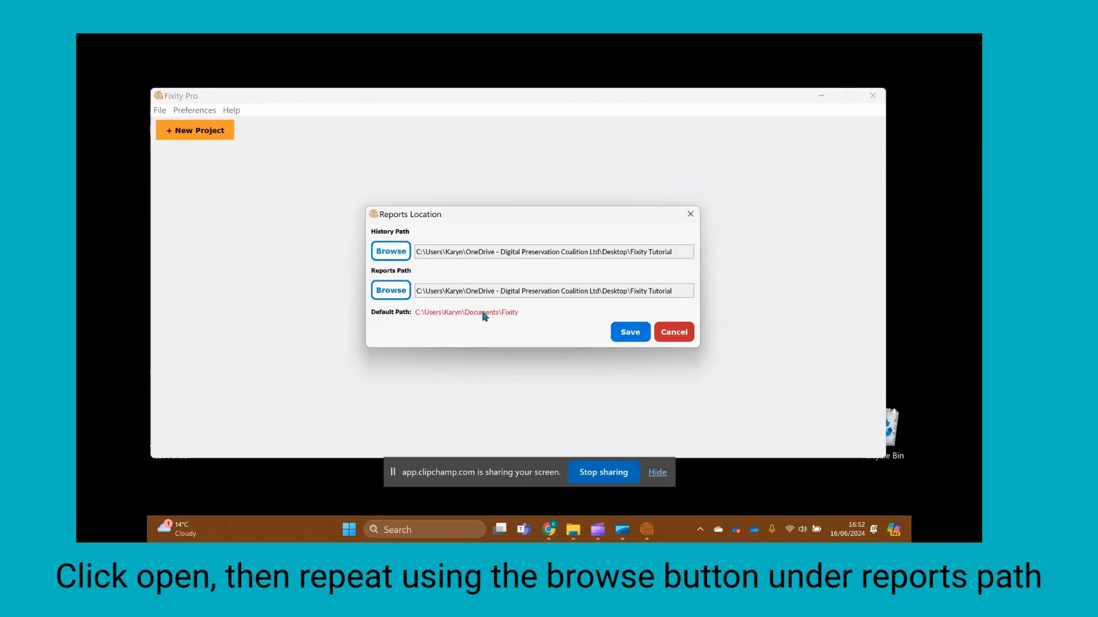
Set the Reports Path to Desktop\Fixity Tutorial too and save both locations
click(392, 295)
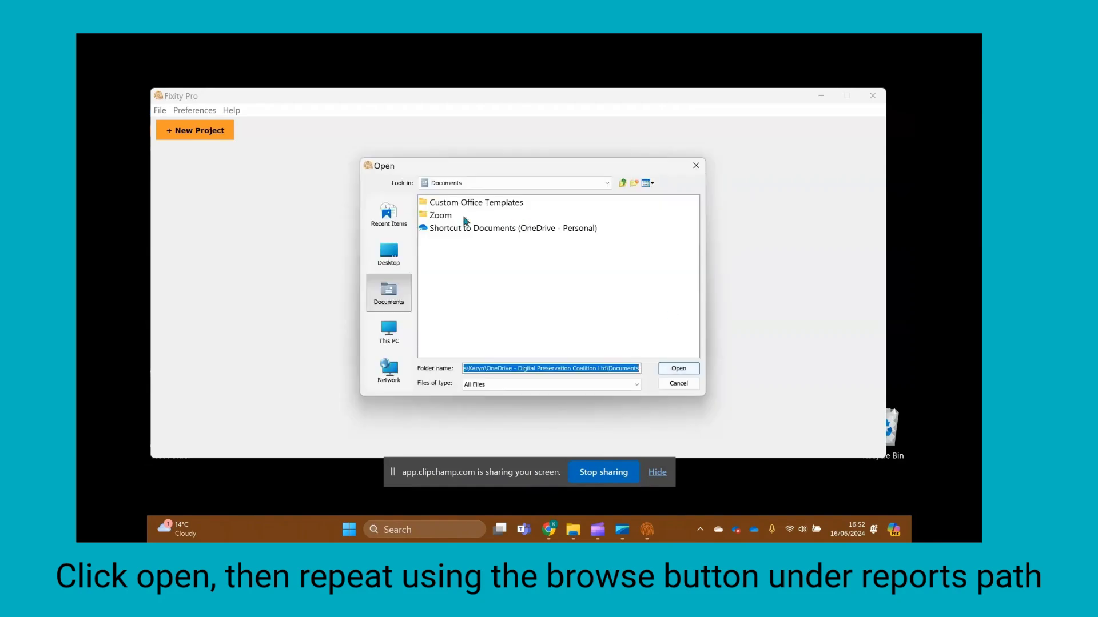
click(388, 246)
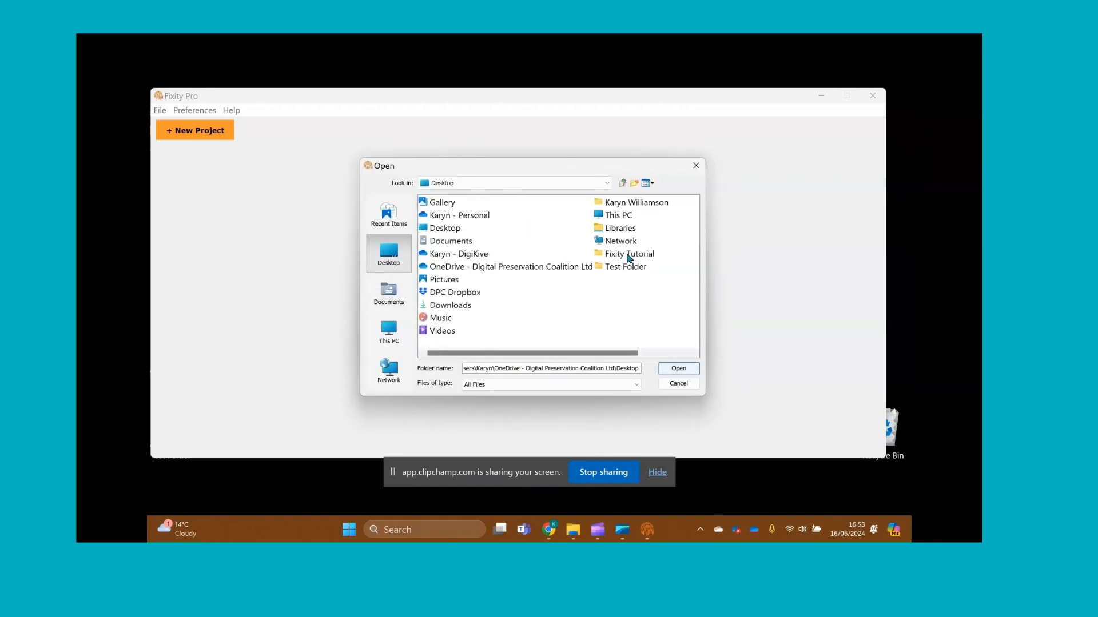
click(629, 255)
click(678, 368)
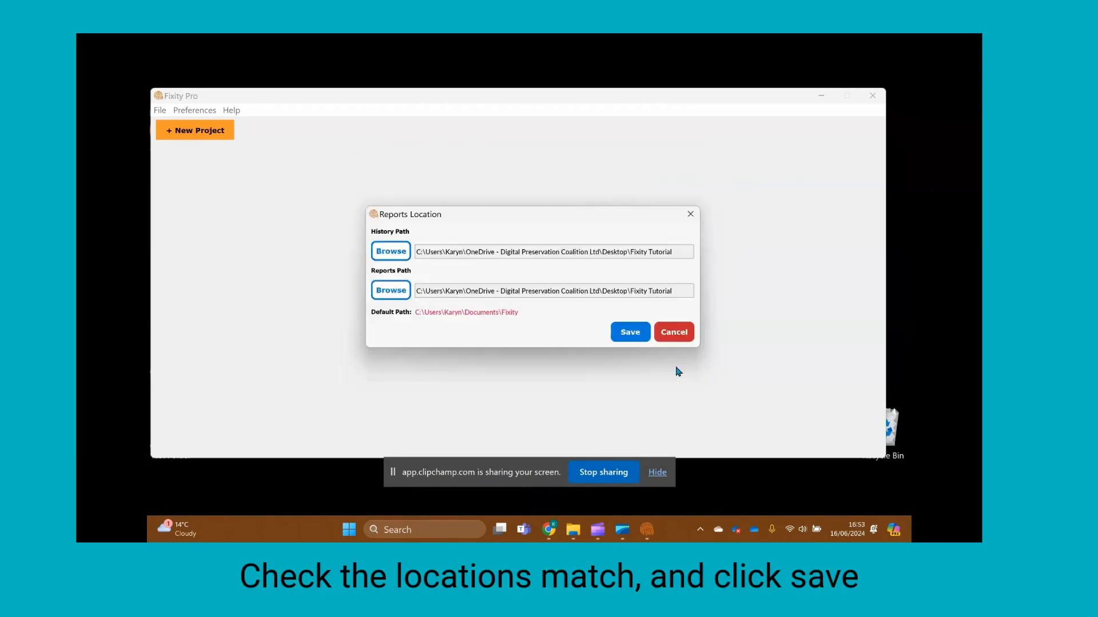
click(632, 336)
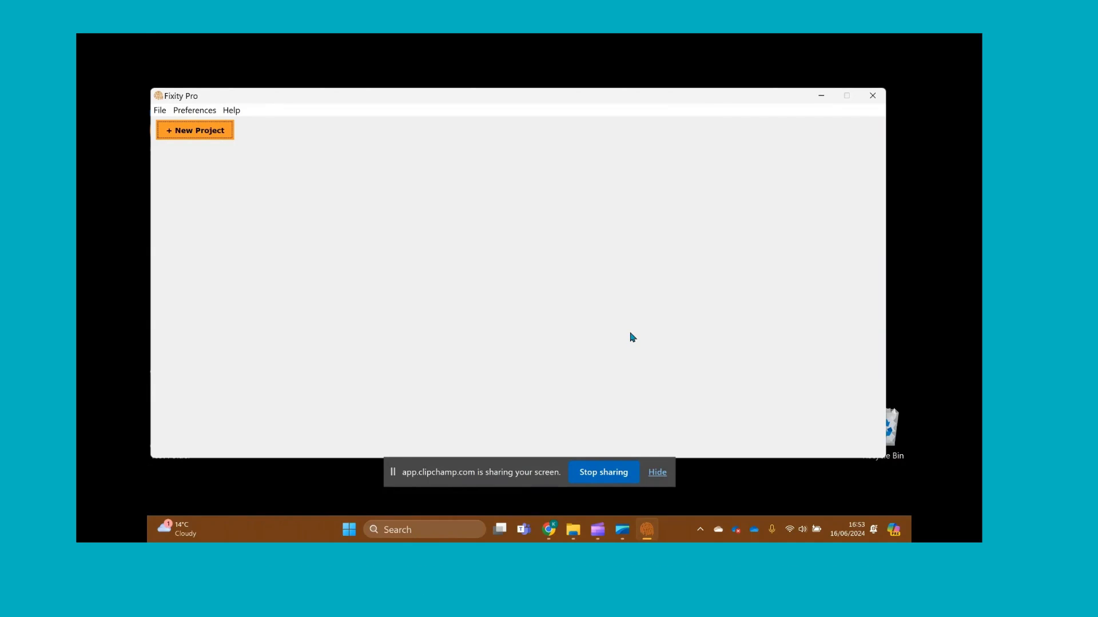
click(200, 110)
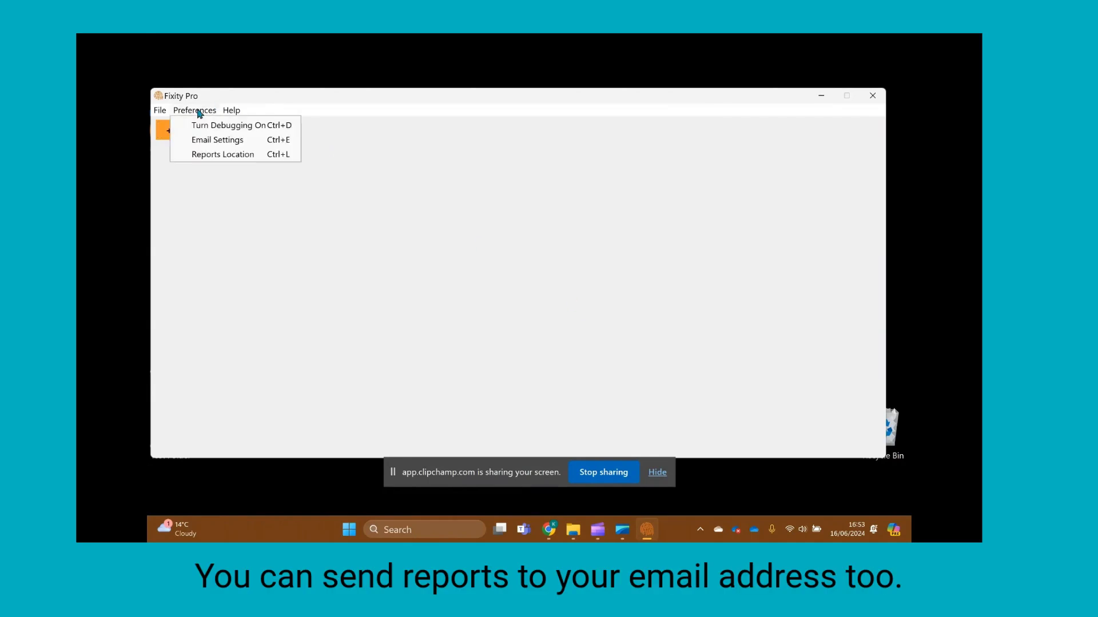
click(200, 139)
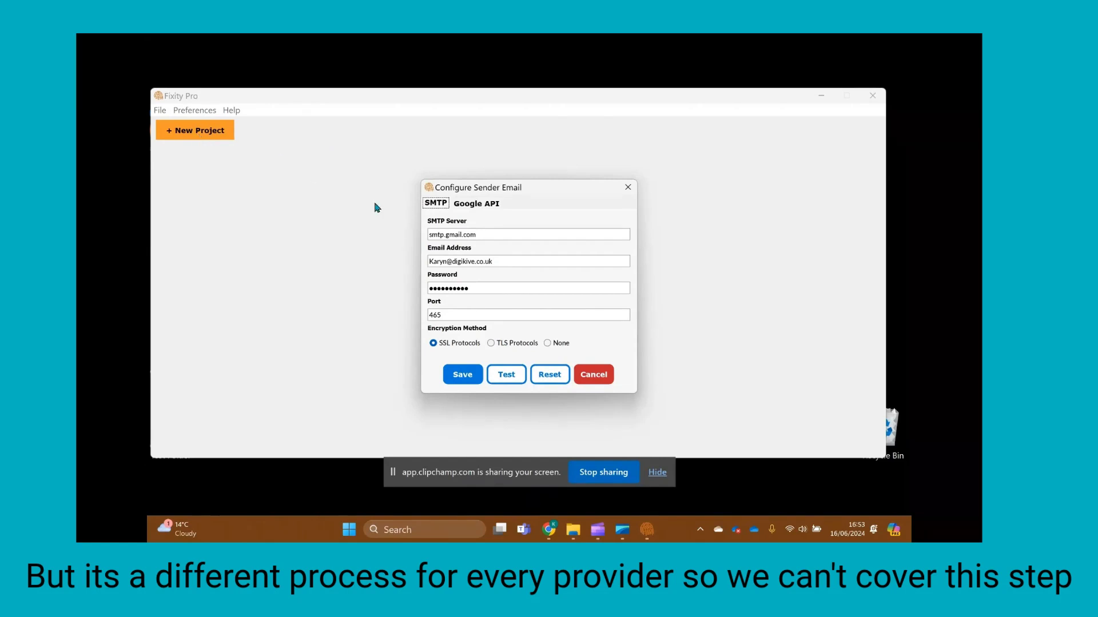
click(597, 379)
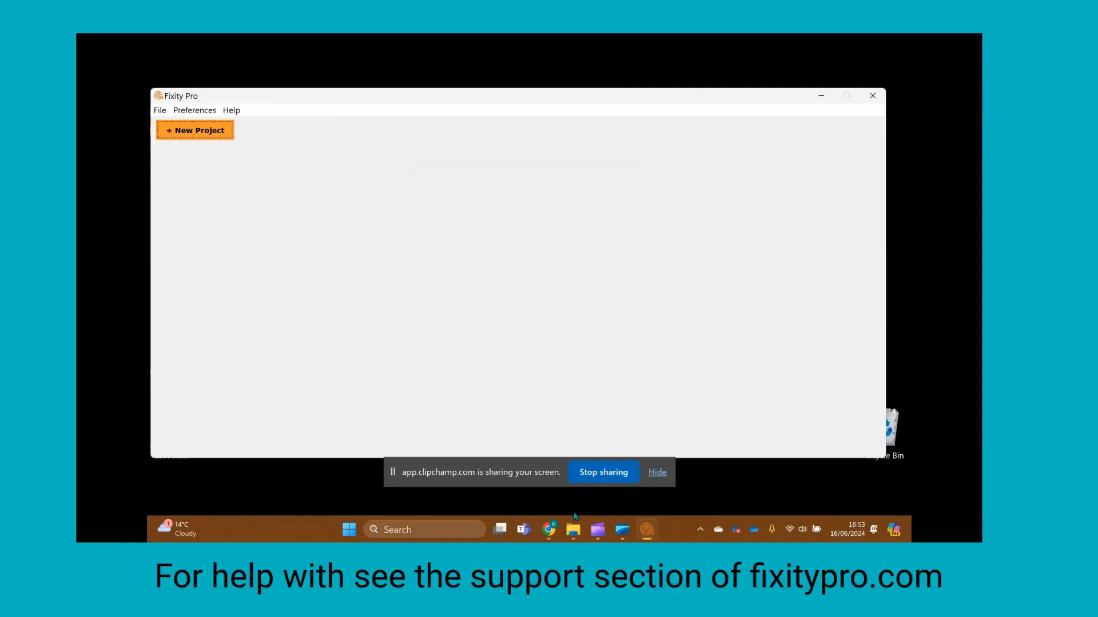
Go from the documentation PDF to the fixitypro.com tab and find the Support At Your Fingertips section
click(619, 427)
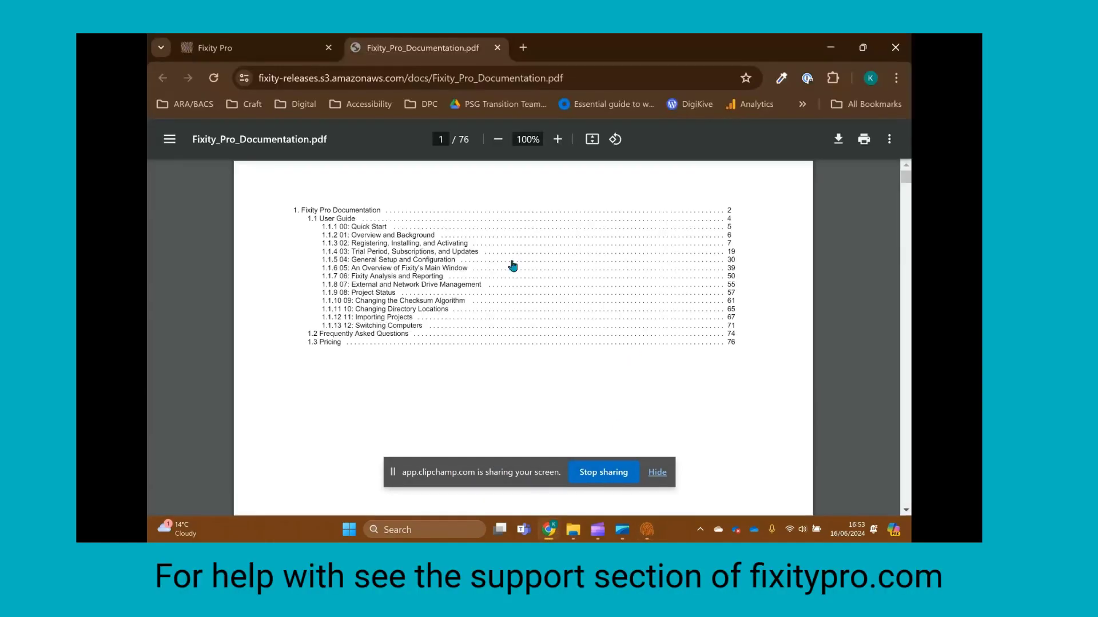
click(256, 46)
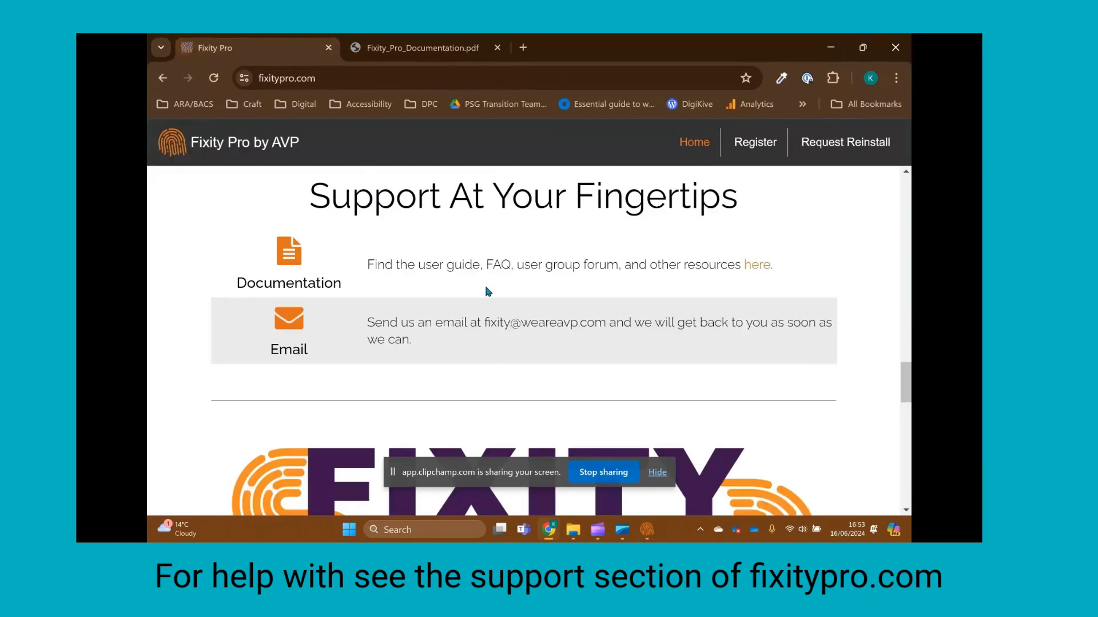
scroll(488, 292, down, 12)
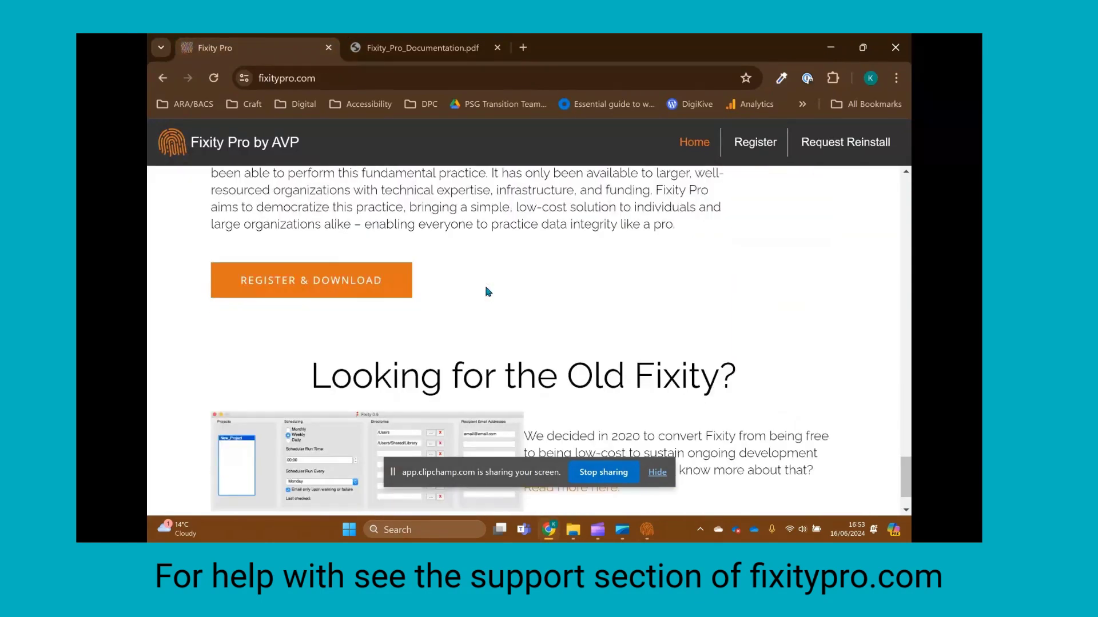
scroll(488, 291, up, 12)
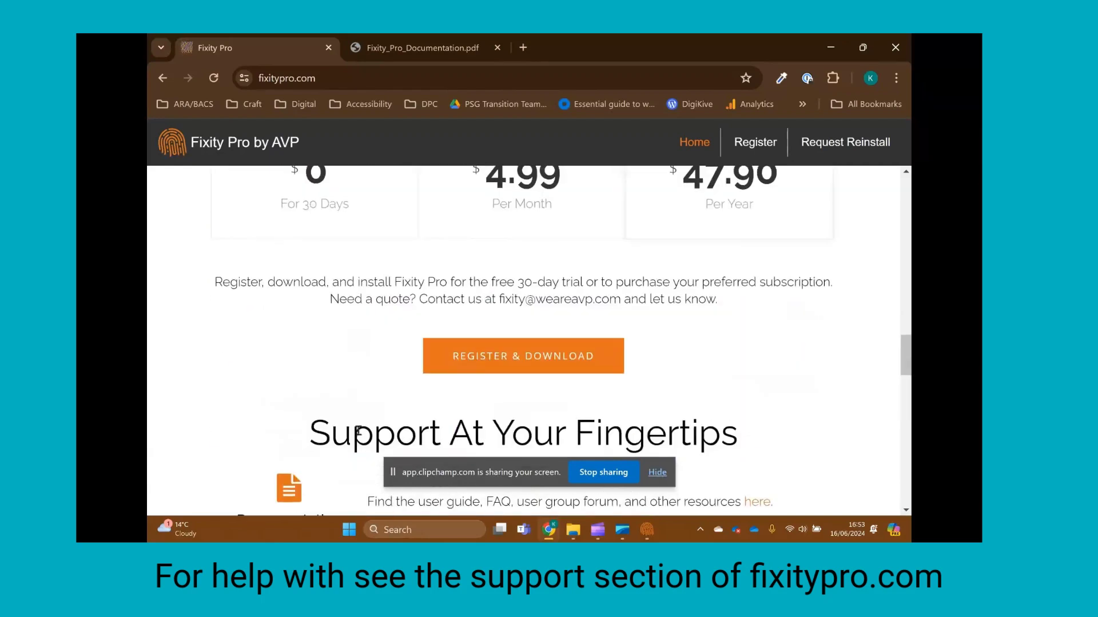
drag(330, 433, 775, 424)
click(775, 424)
scroll(766, 423, down, 2)
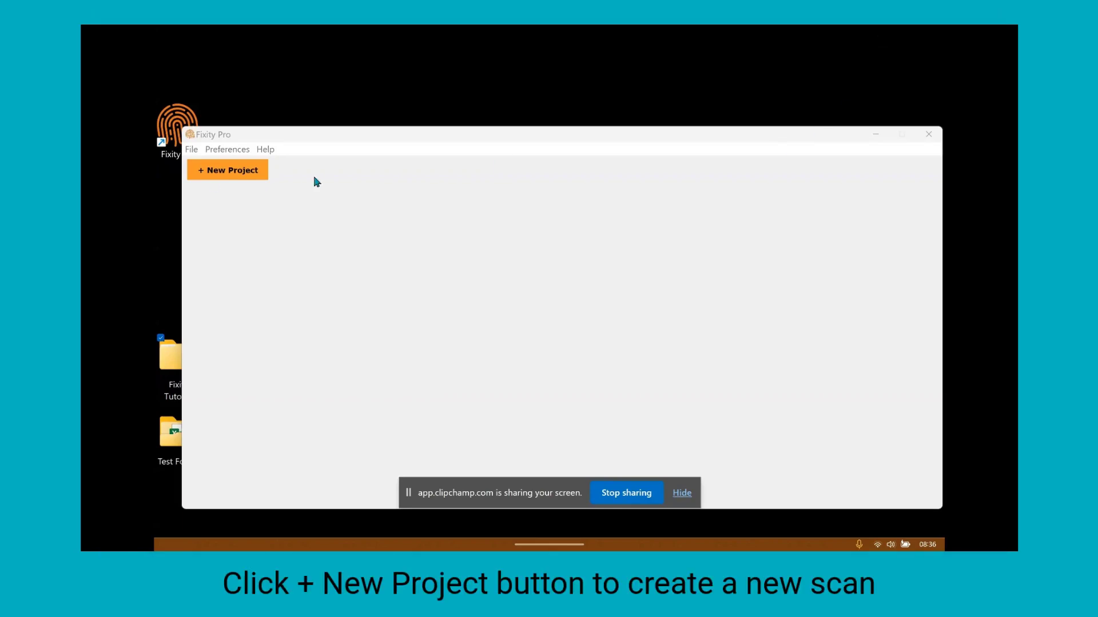
Create a project named 'Test project' with the default SHA256 algorithm
click(234, 177)
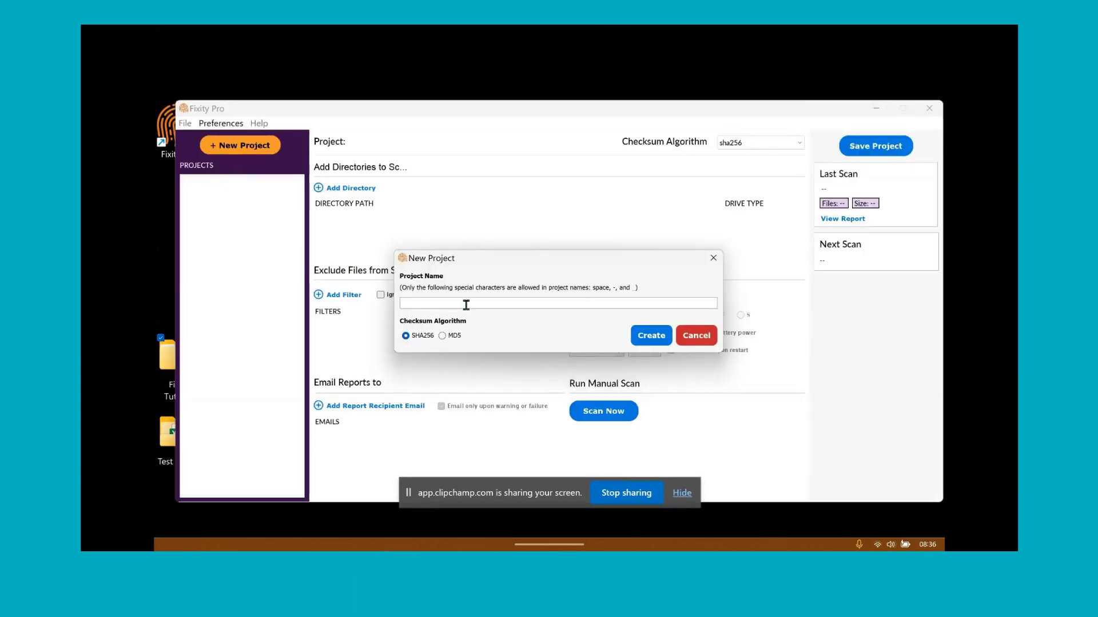
text(Test project)
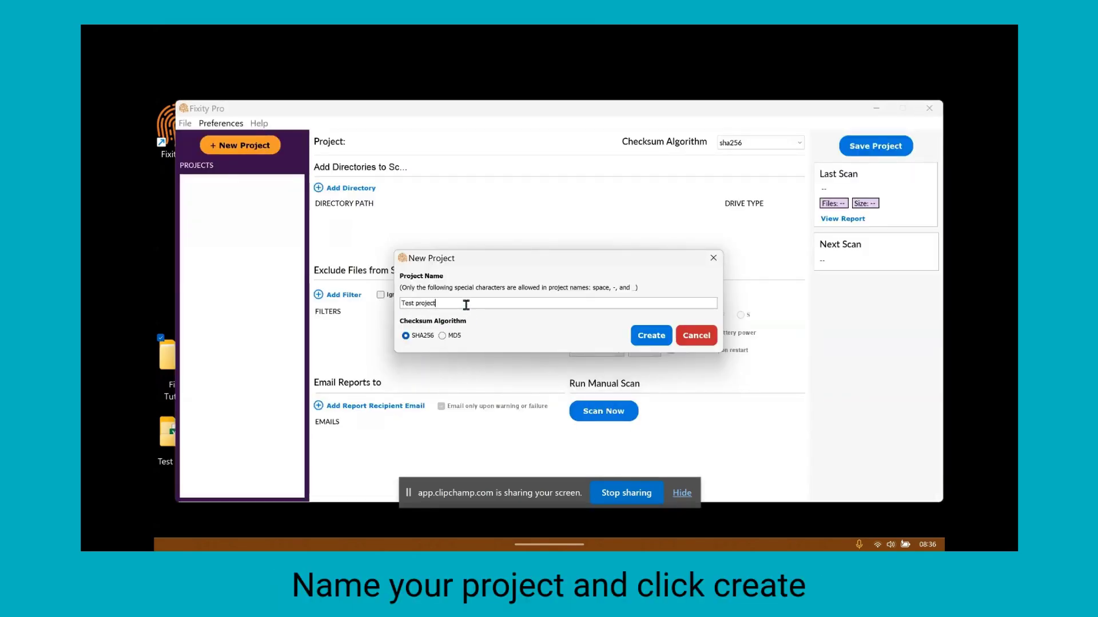
click(651, 336)
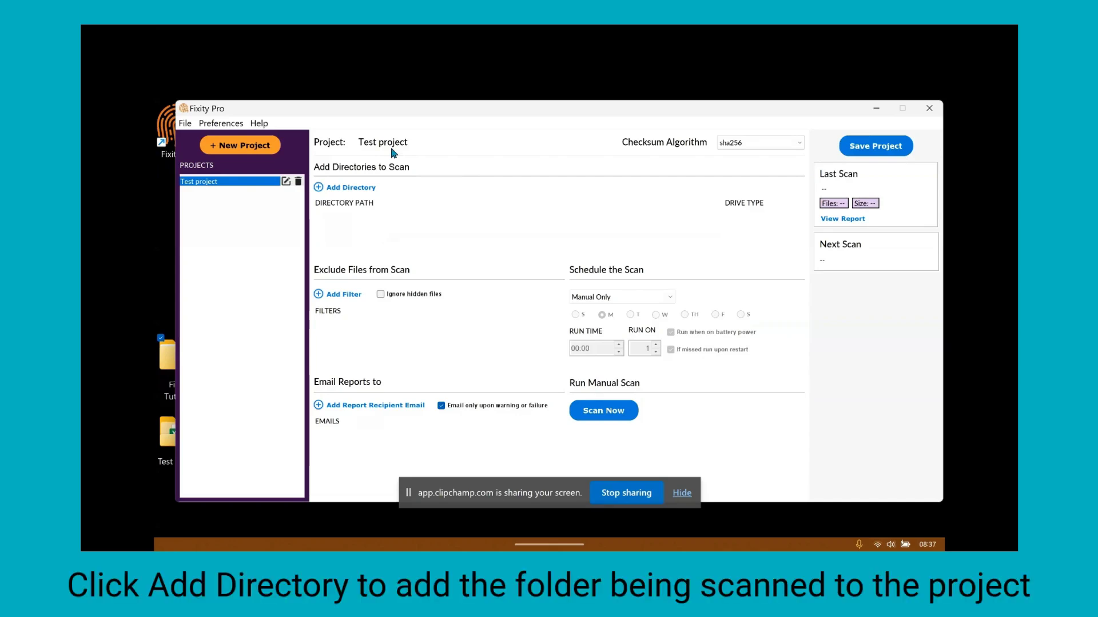
Add Test Folder from the Desktop as a scan directory with storage type Internal
click(336, 188)
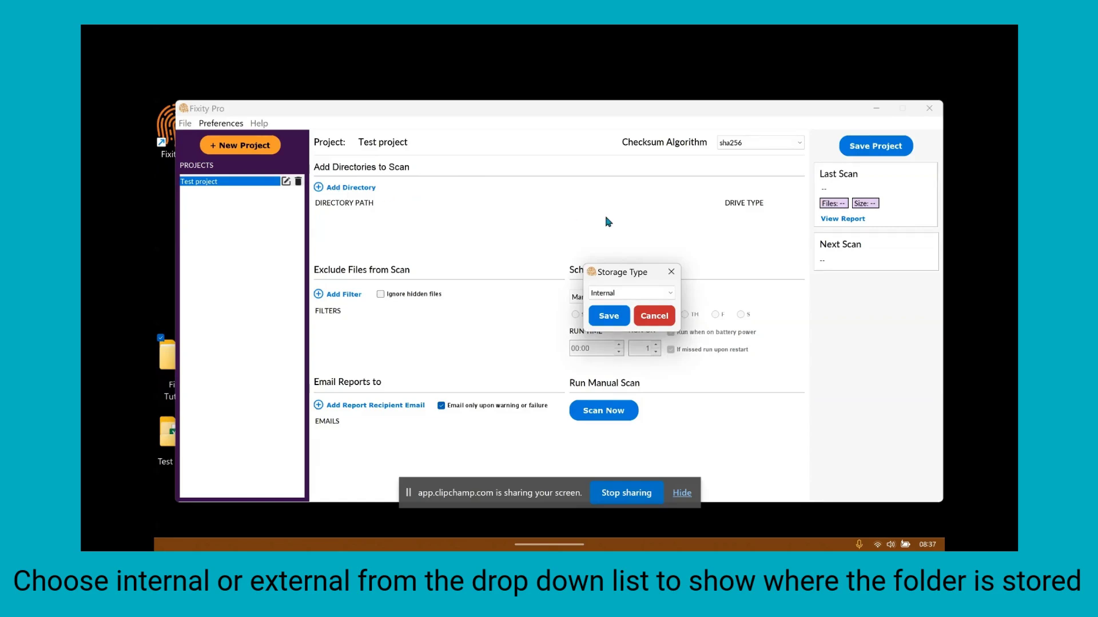
click(634, 300)
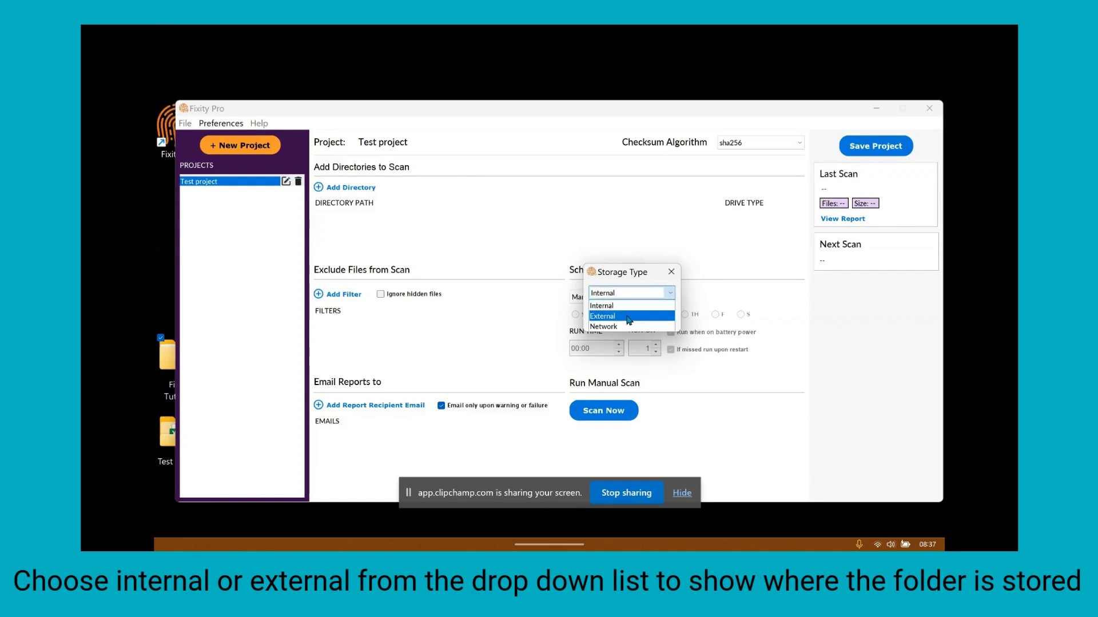
click(641, 302)
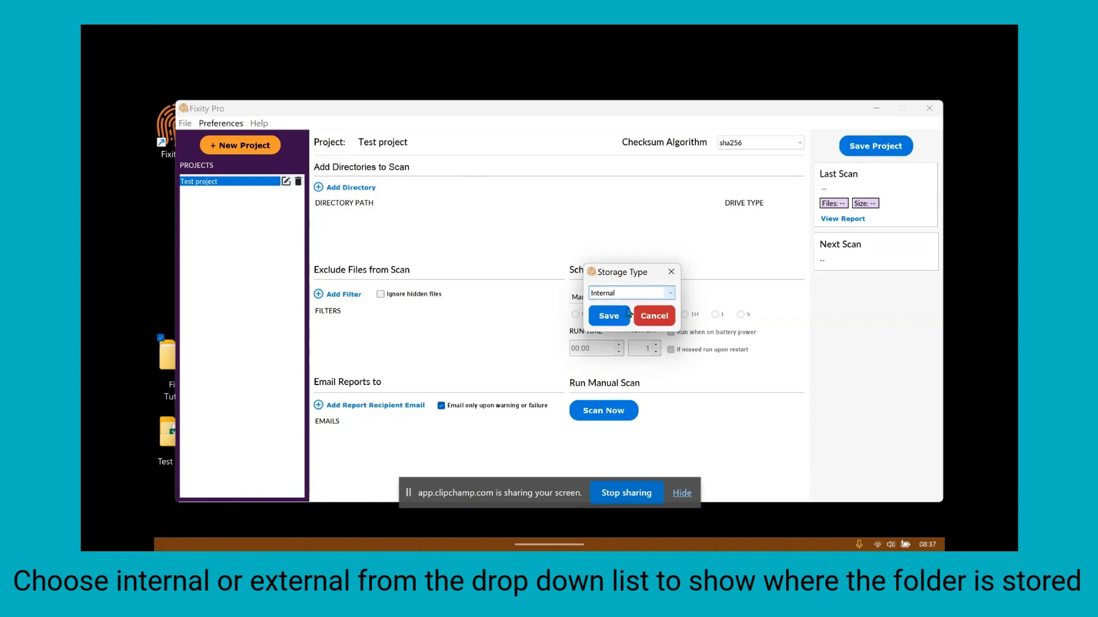
click(610, 317)
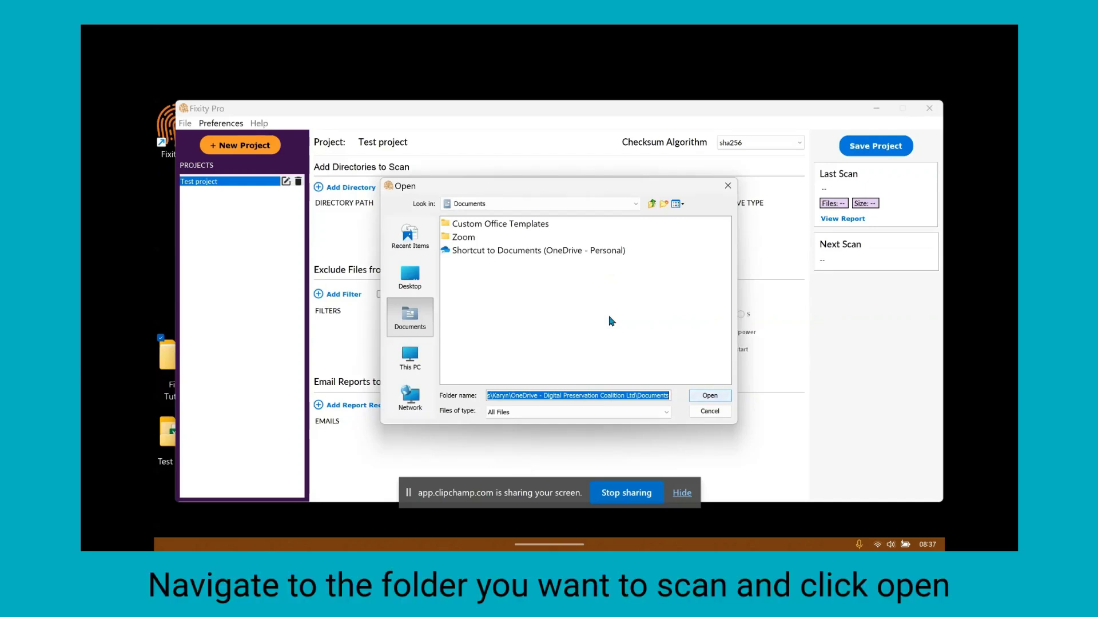
click(422, 284)
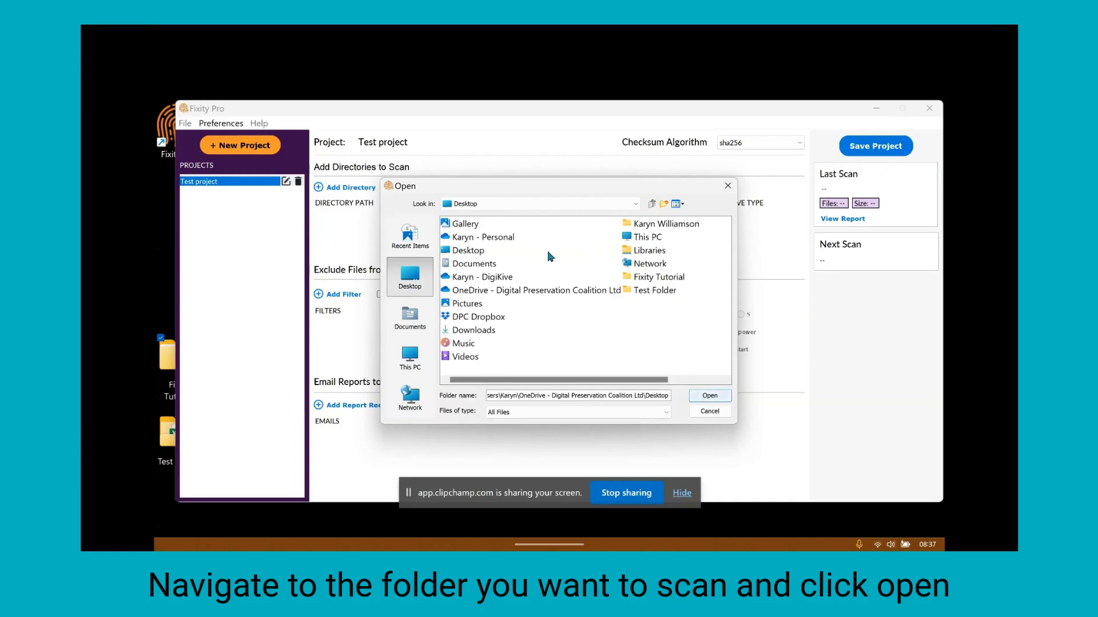
click(663, 290)
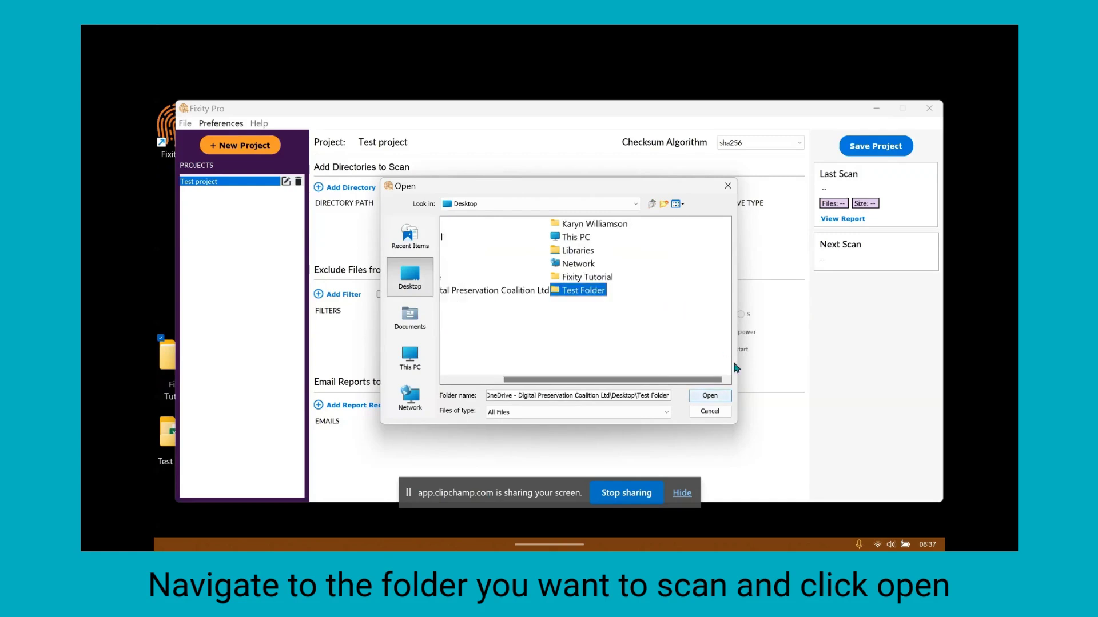
click(721, 400)
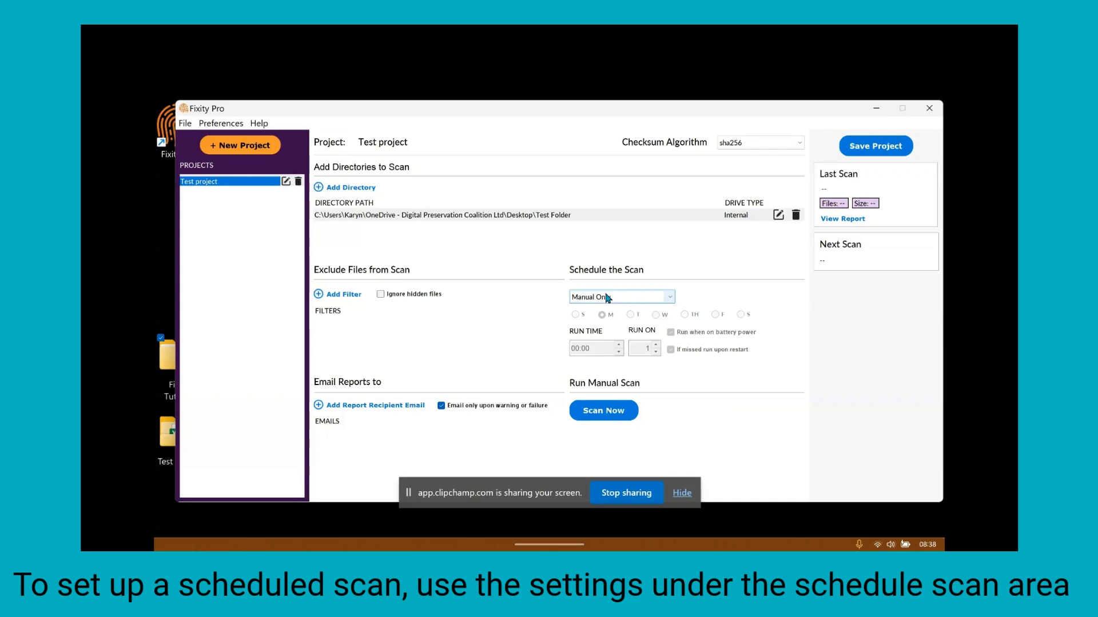
Try the Monthly and Weekly scan schedules, then settle on Manual Only
click(607, 297)
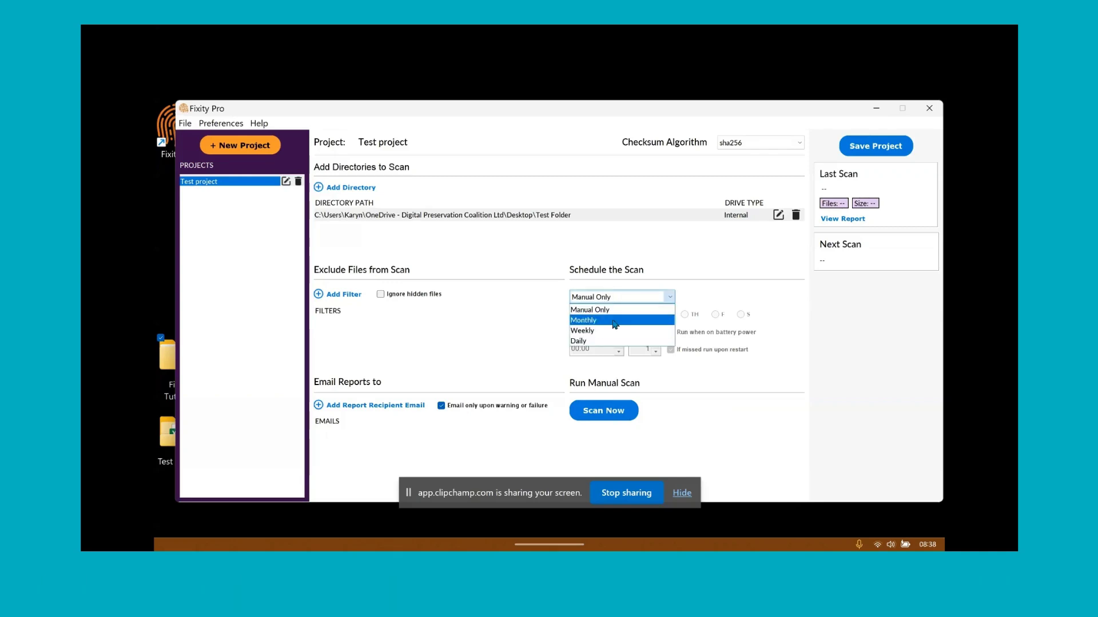
click(613, 321)
click(668, 303)
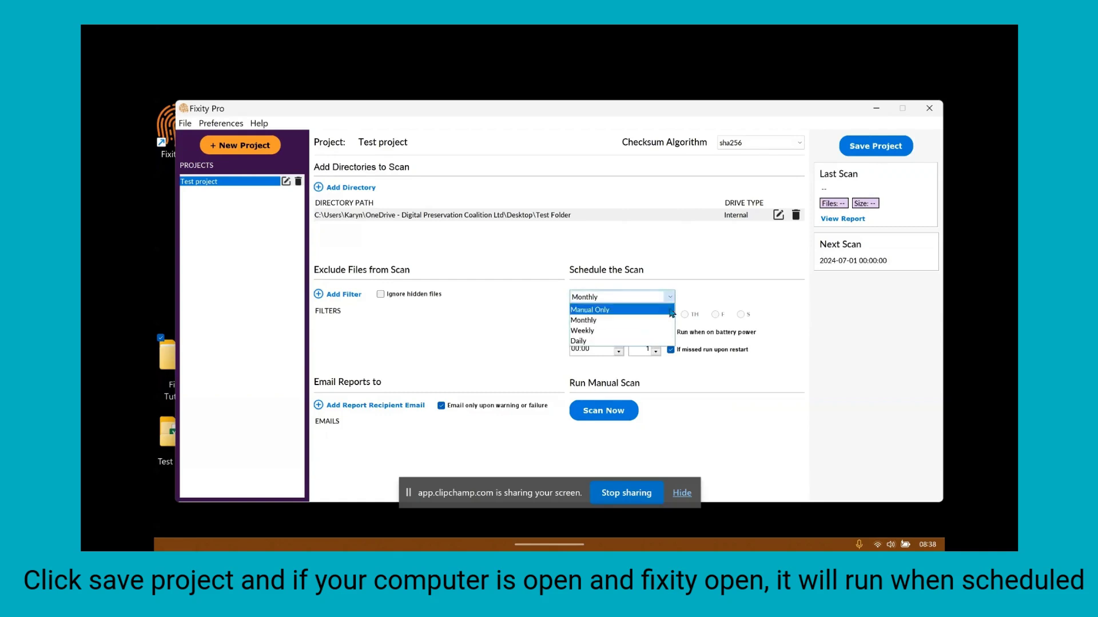
click(646, 331)
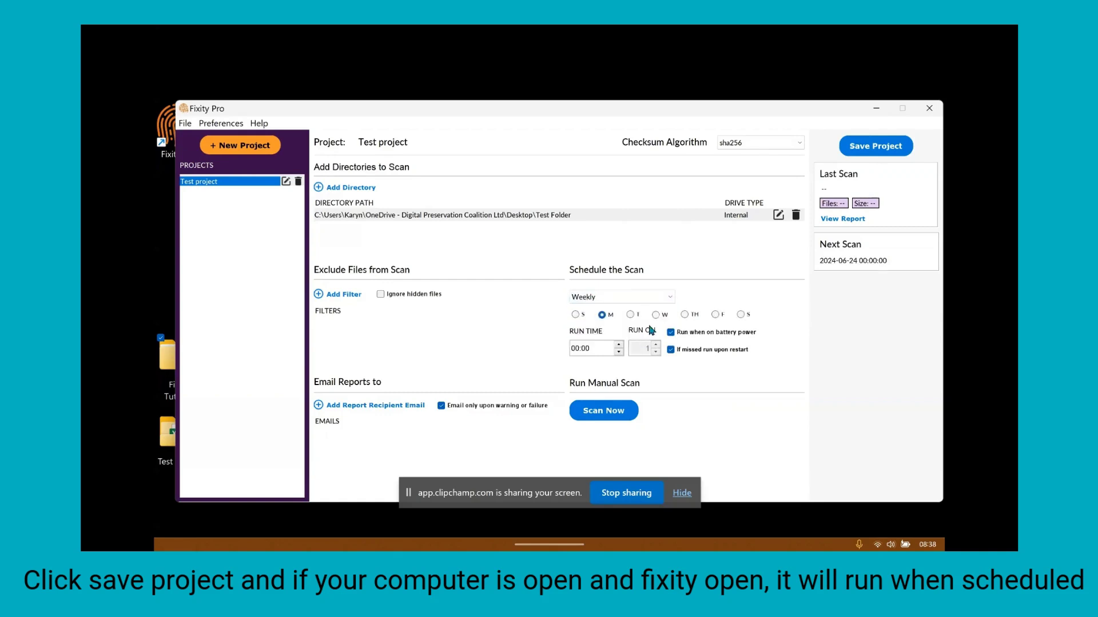
click(672, 302)
click(627, 309)
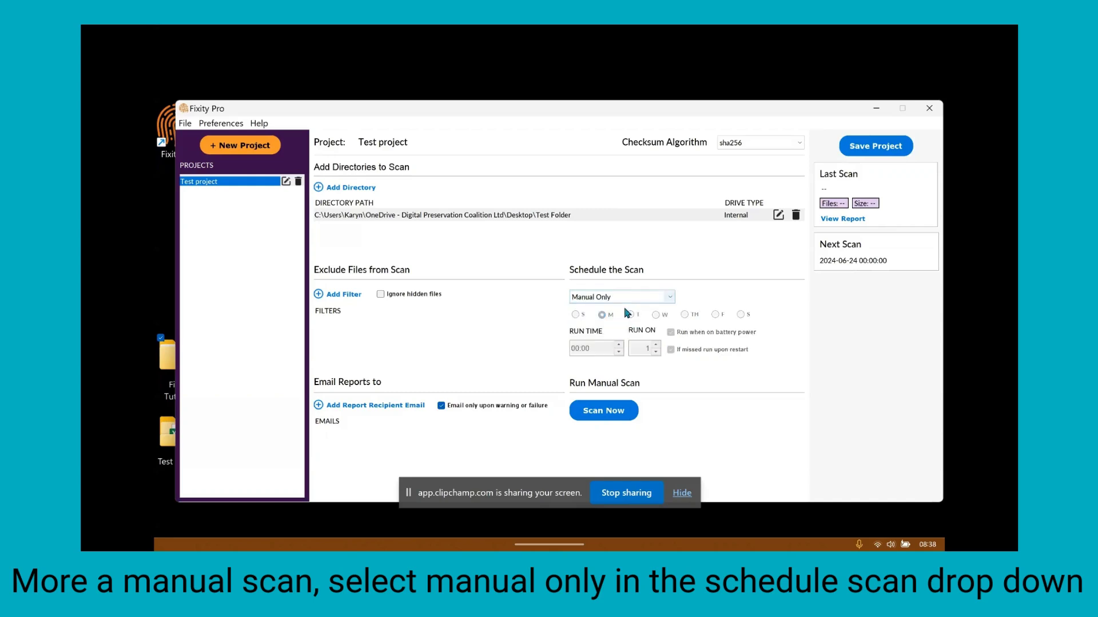
Run Scan Now, saving the project changes first and acknowledging the saved message
click(608, 411)
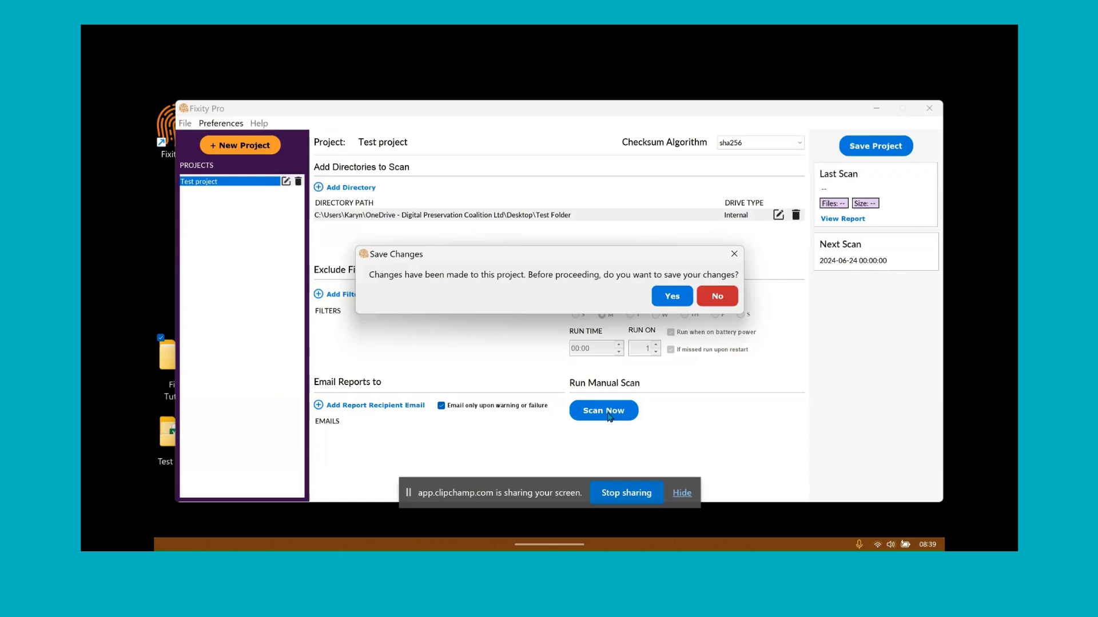
click(672, 299)
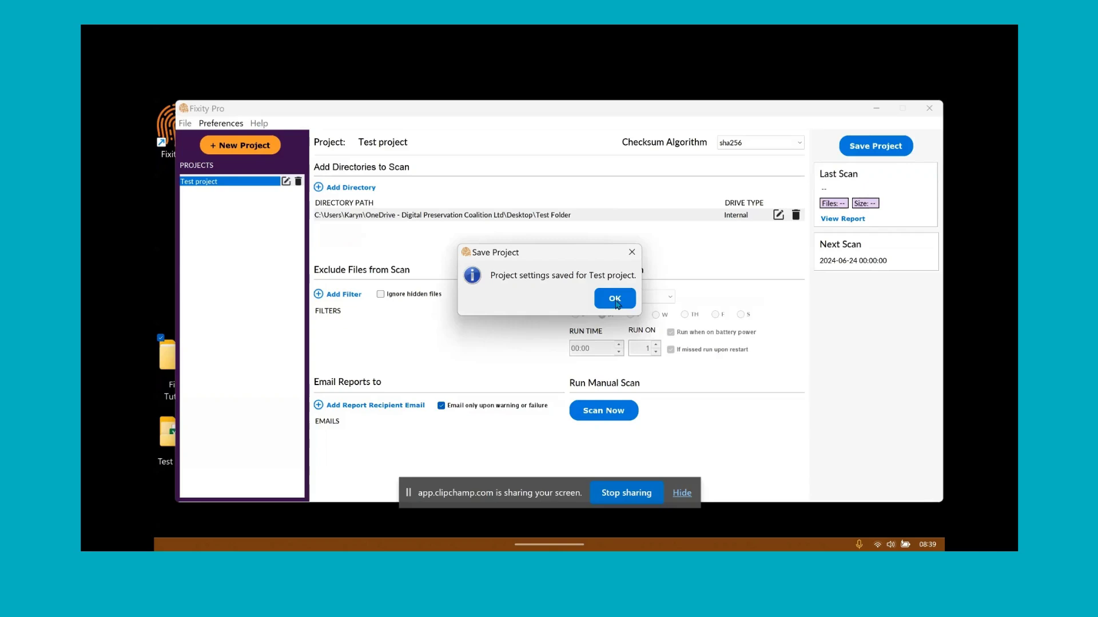
click(615, 299)
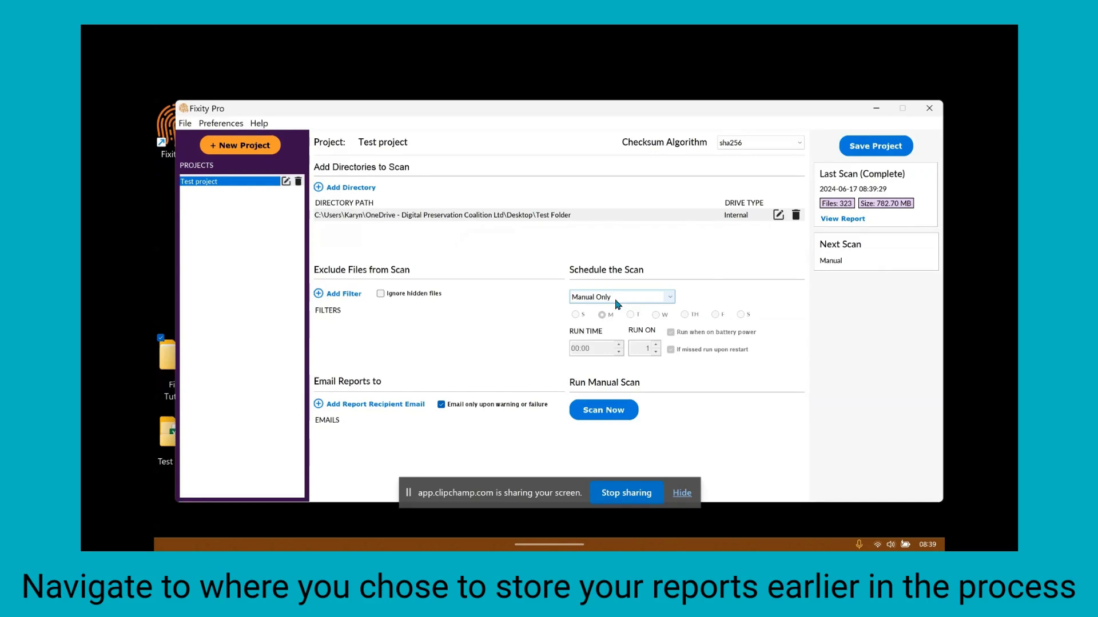
Minimize Fixity Pro and browse to Fixity Tutorial > Fixity_Reports > reports
click(876, 110)
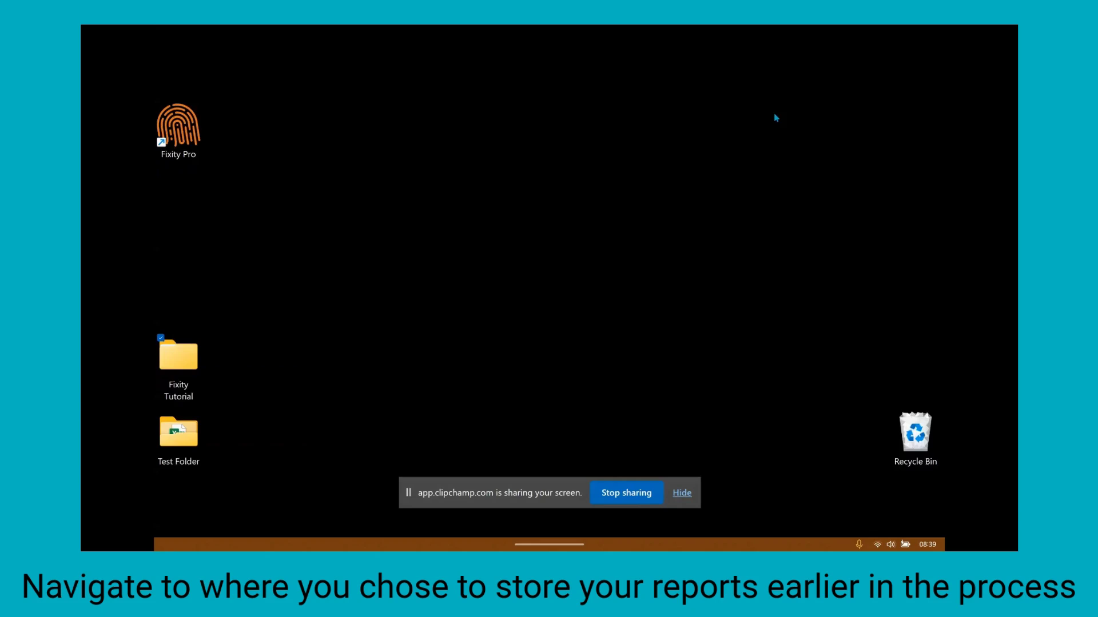
double_click(181, 359)
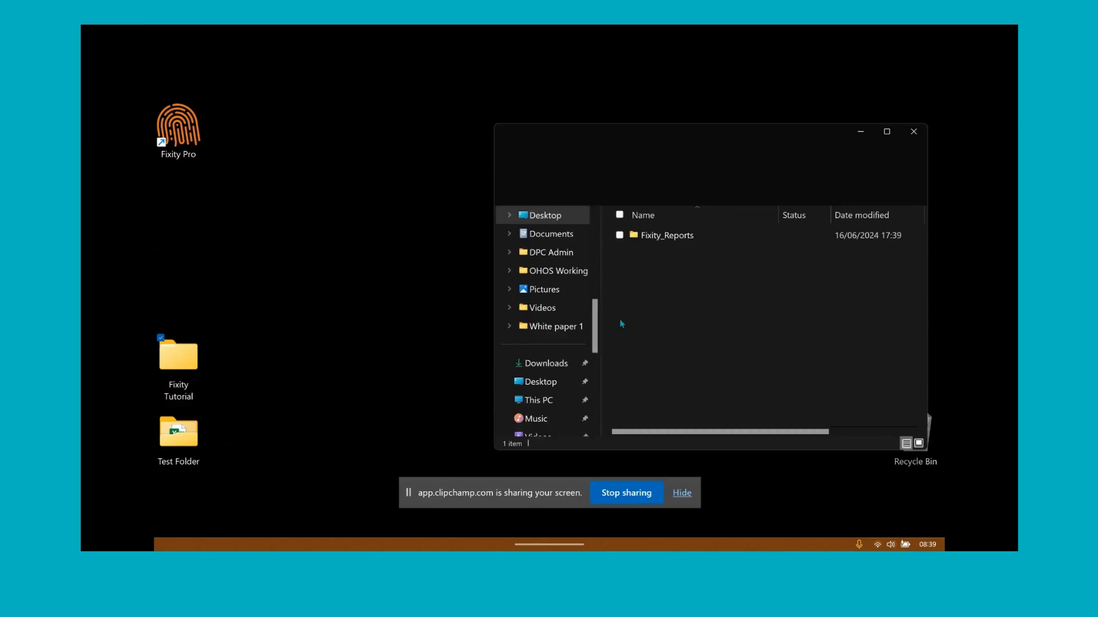
click(664, 239)
double_click(663, 236)
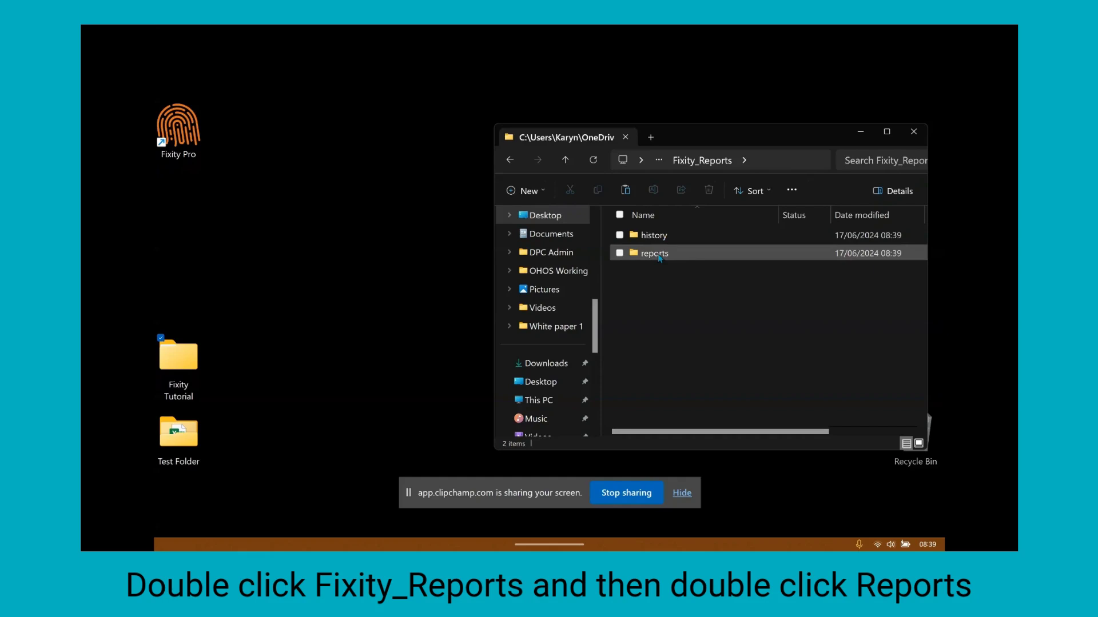
double_click(659, 255)
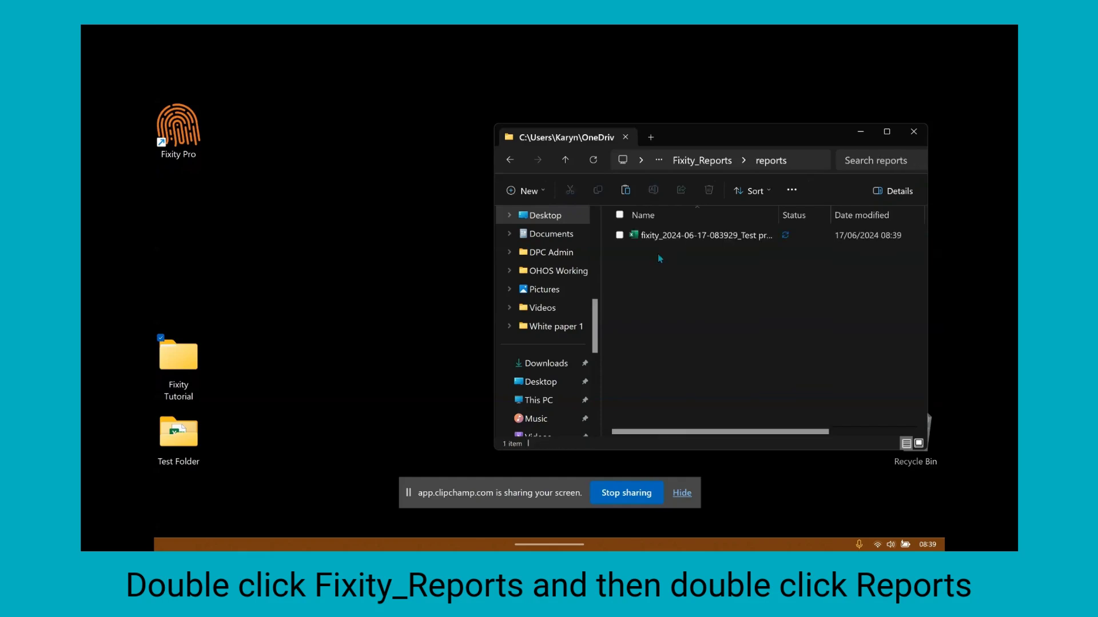
mouse_move(698, 239)
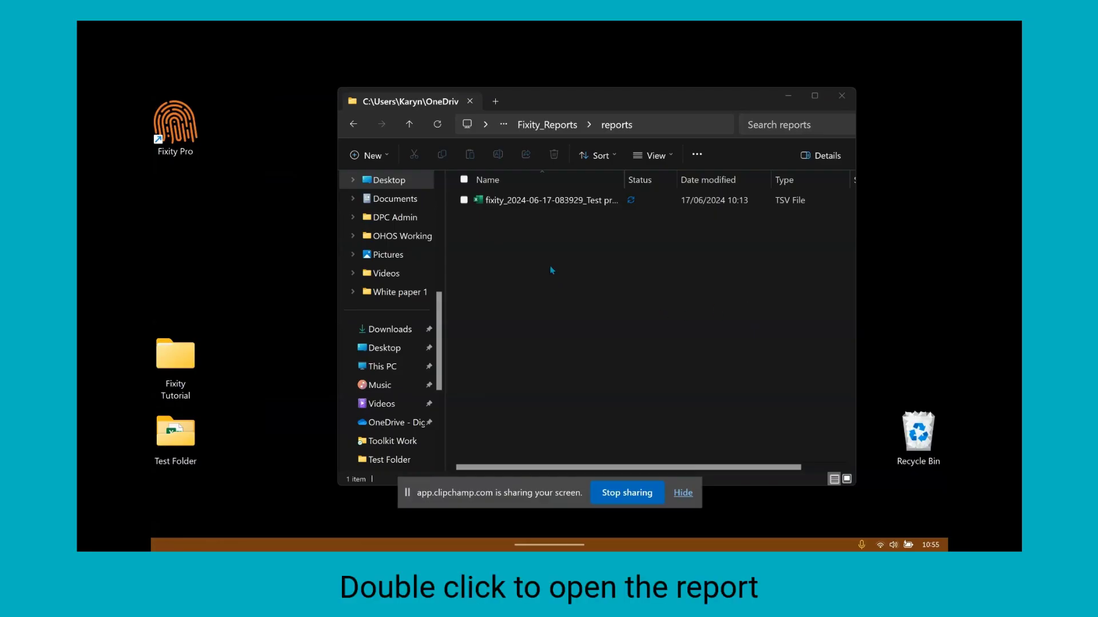
Open the TSV report in Excel and autofit columns A–C
double_click(547, 201)
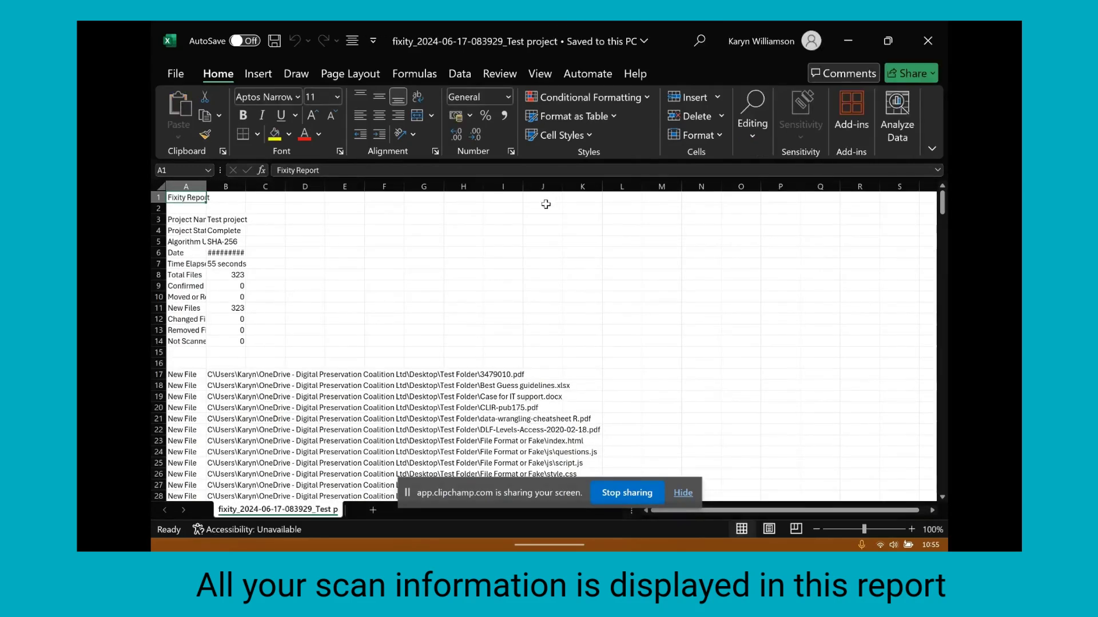
drag(185, 183, 345, 193)
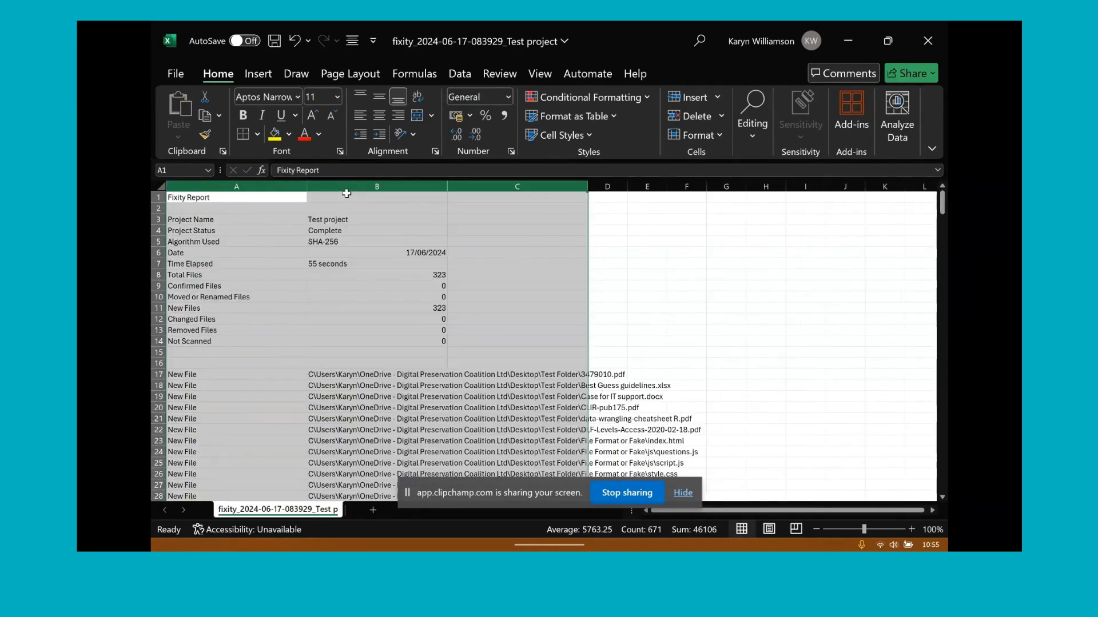
click(421, 220)
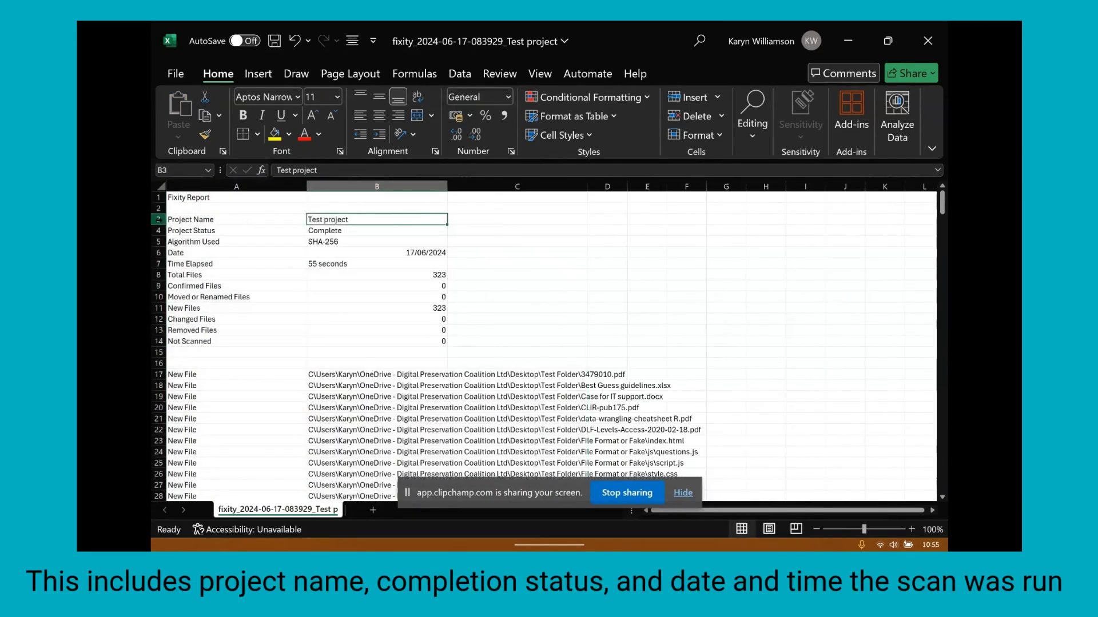
Review the Project Name, Project Status and New File rows, then minimize Excel
click(158, 219)
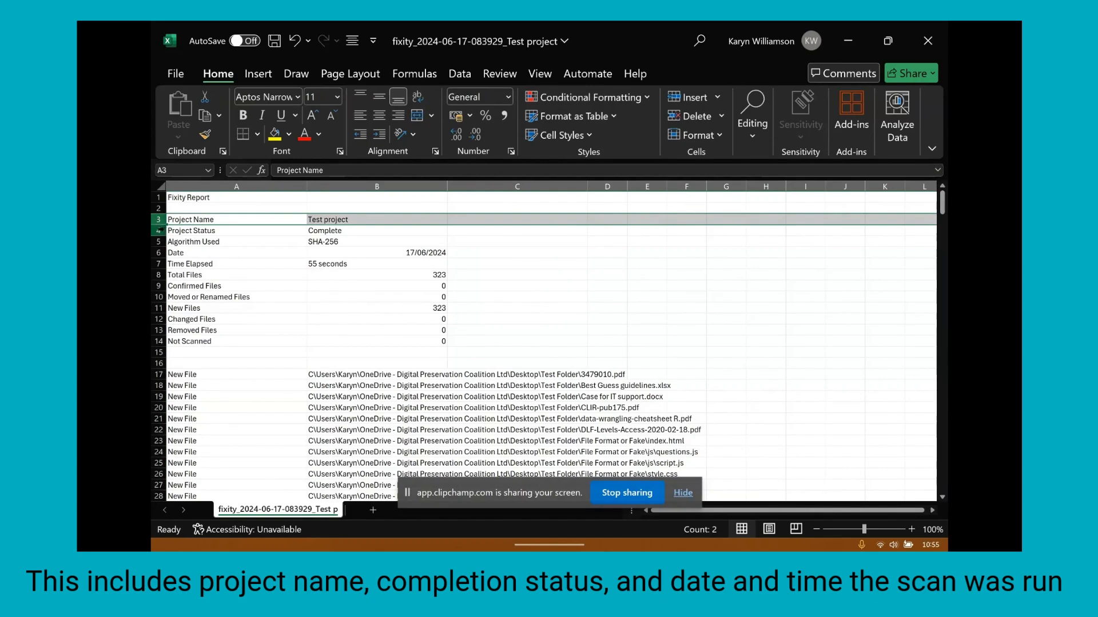
click(159, 230)
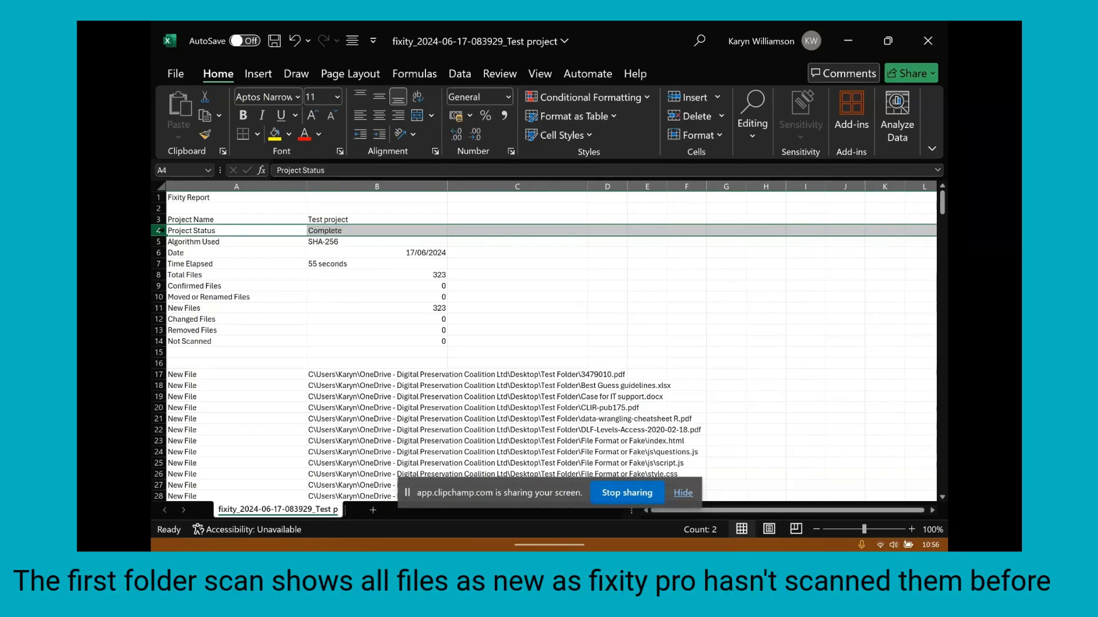
drag(209, 374, 213, 481)
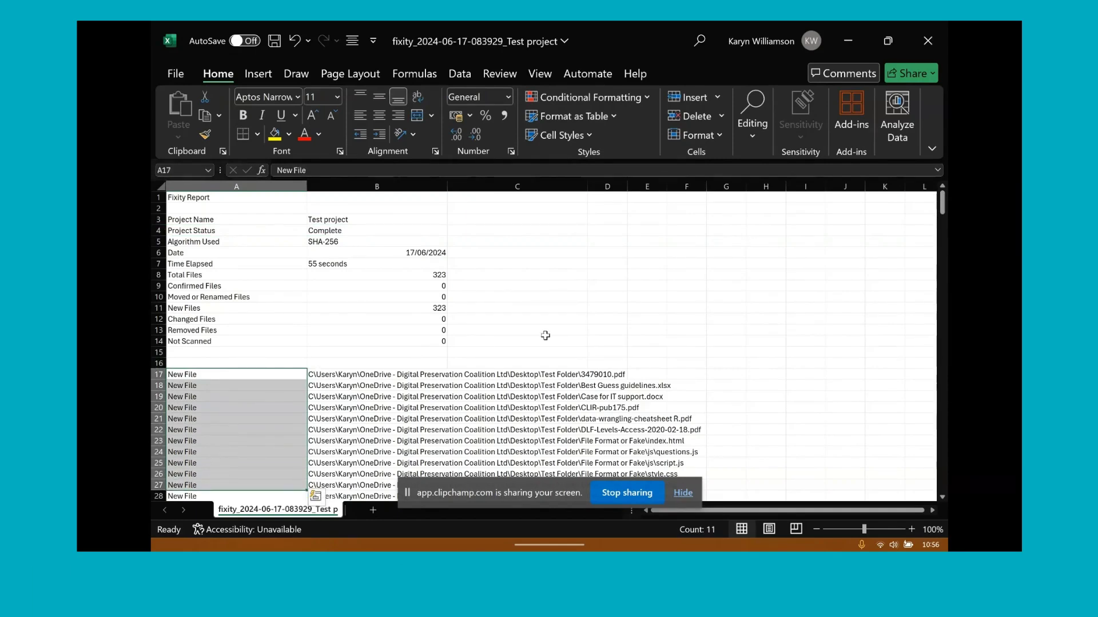
click(848, 41)
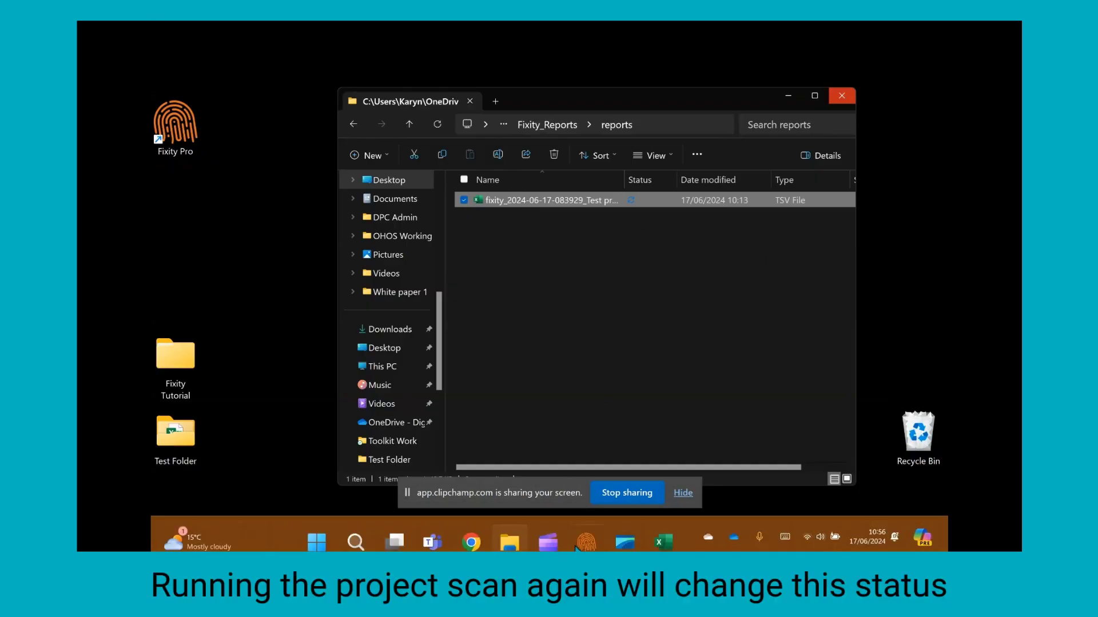
click(563, 532)
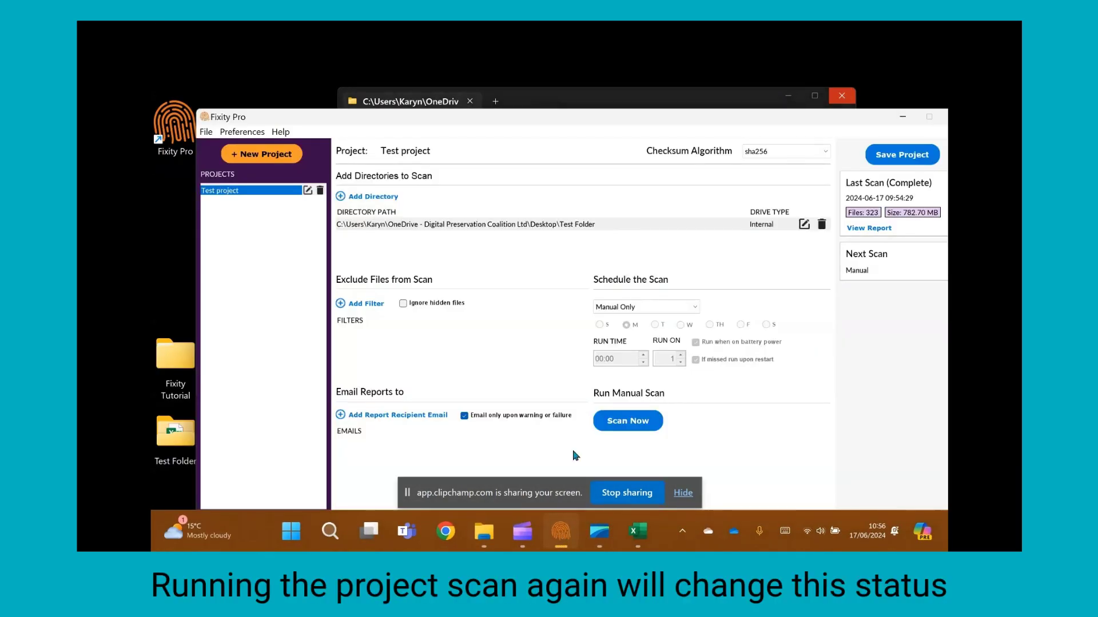
click(633, 424)
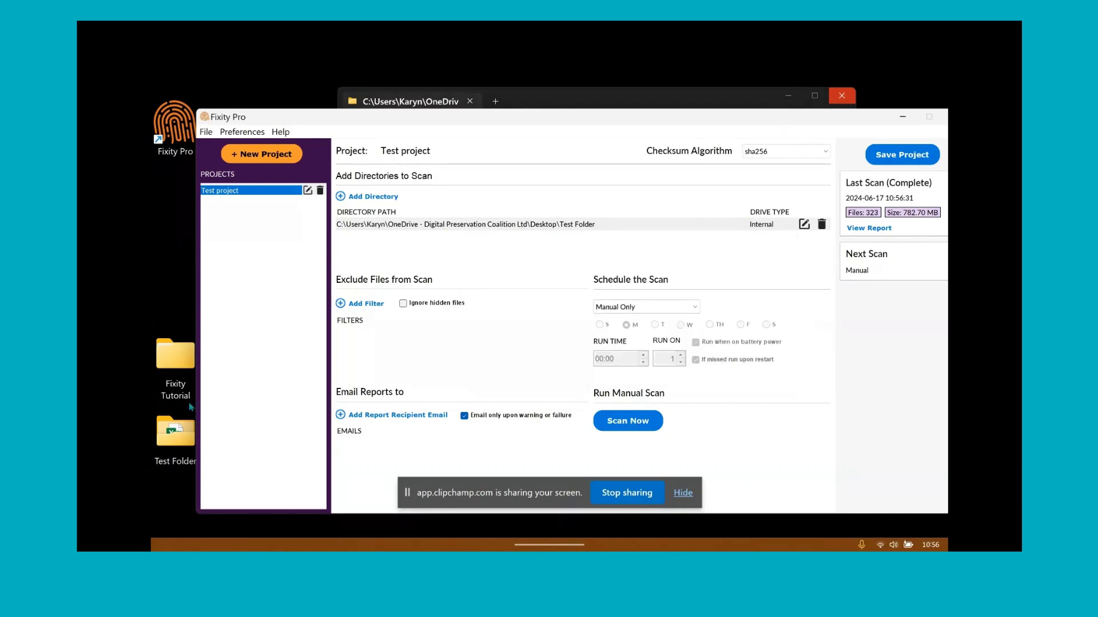
double_click(170, 359)
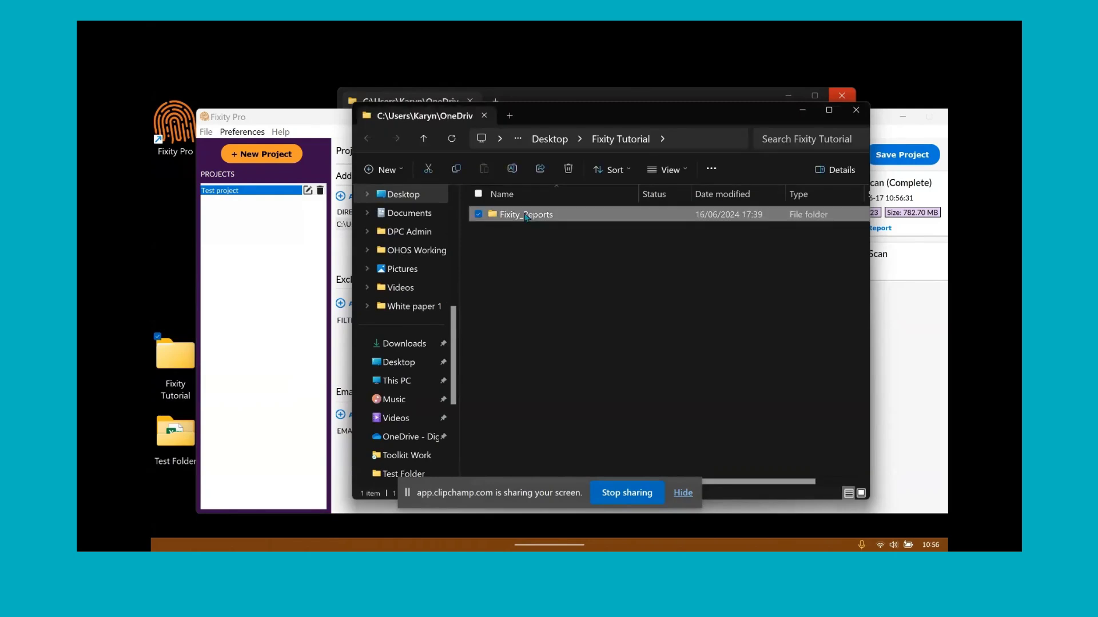
double_click(520, 217)
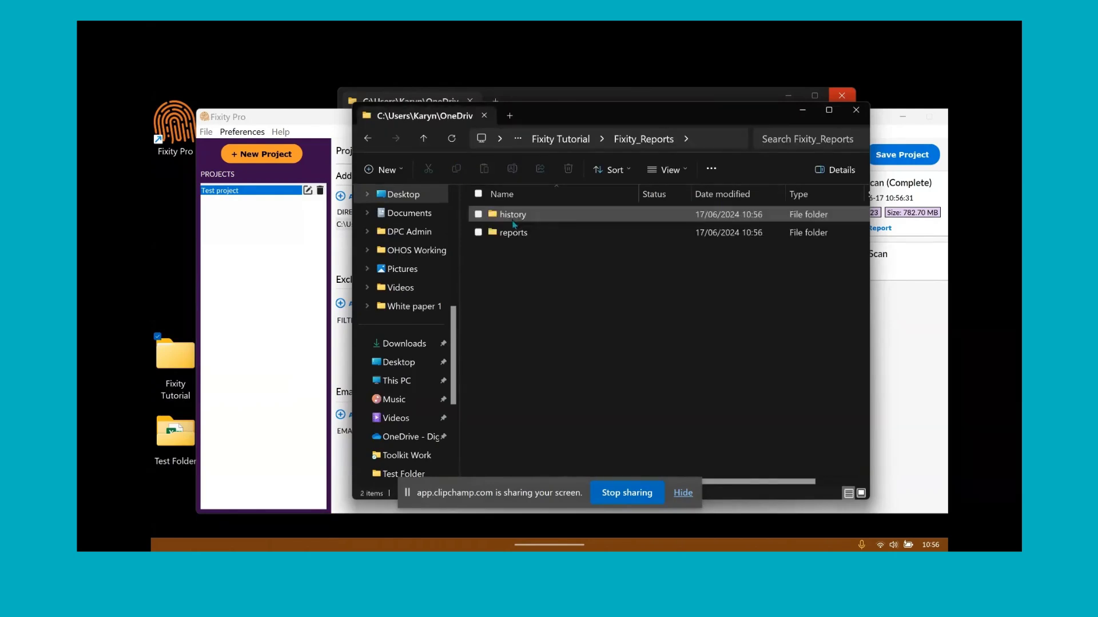
click(512, 233)
double_click(513, 234)
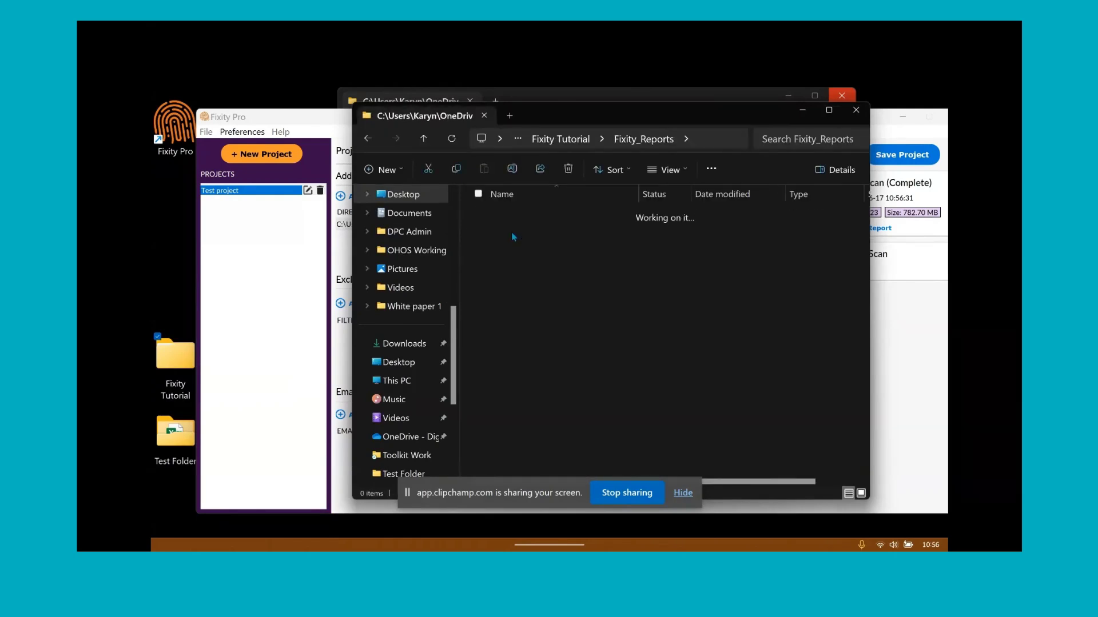
double_click(513, 233)
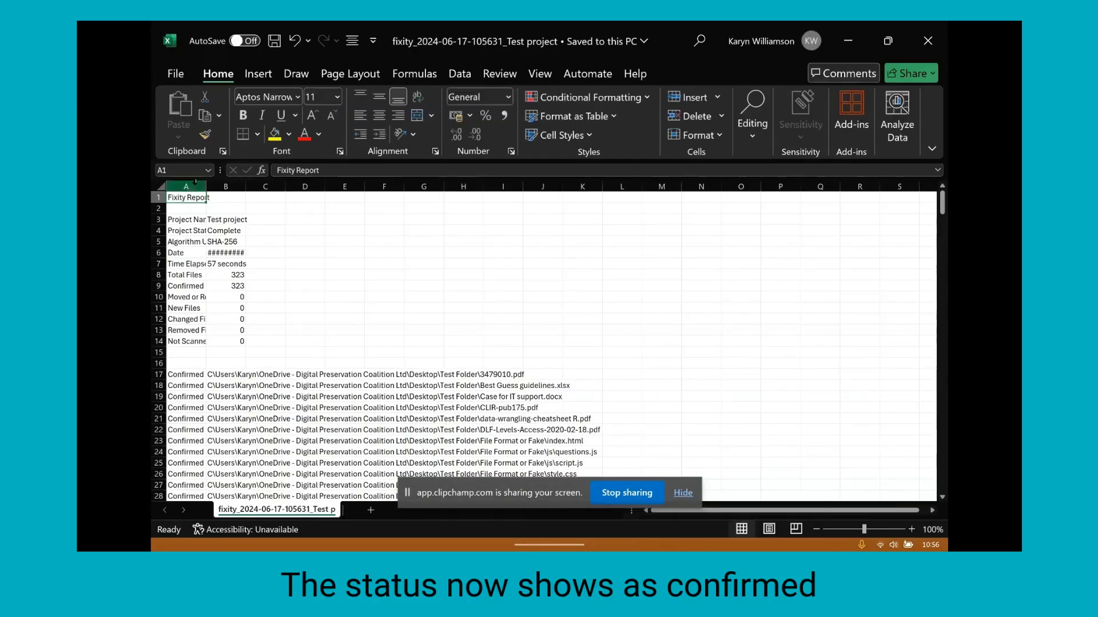
drag(196, 181, 257, 208)
AutoFit columns A and B of the 105631 report to their contents
key(alt+h)
key(o)
key(i)
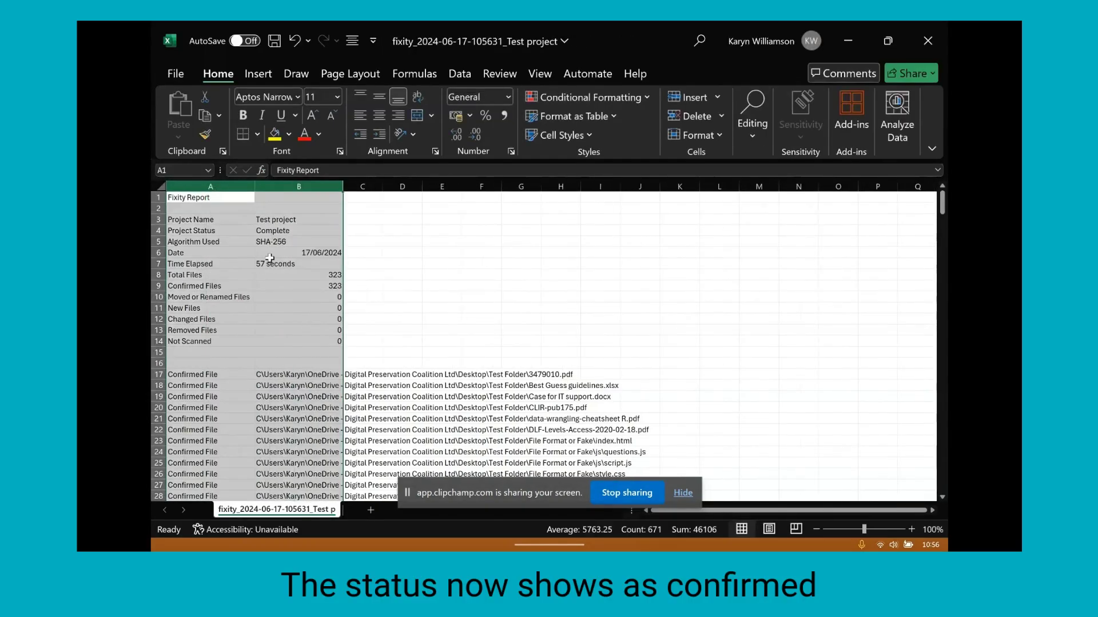
click(240, 327)
Review the zero moved/new/changed/removed counts, then close the report, saving changes
scroll(243, 385, down, 2)
scroll(243, 385, down, 1)
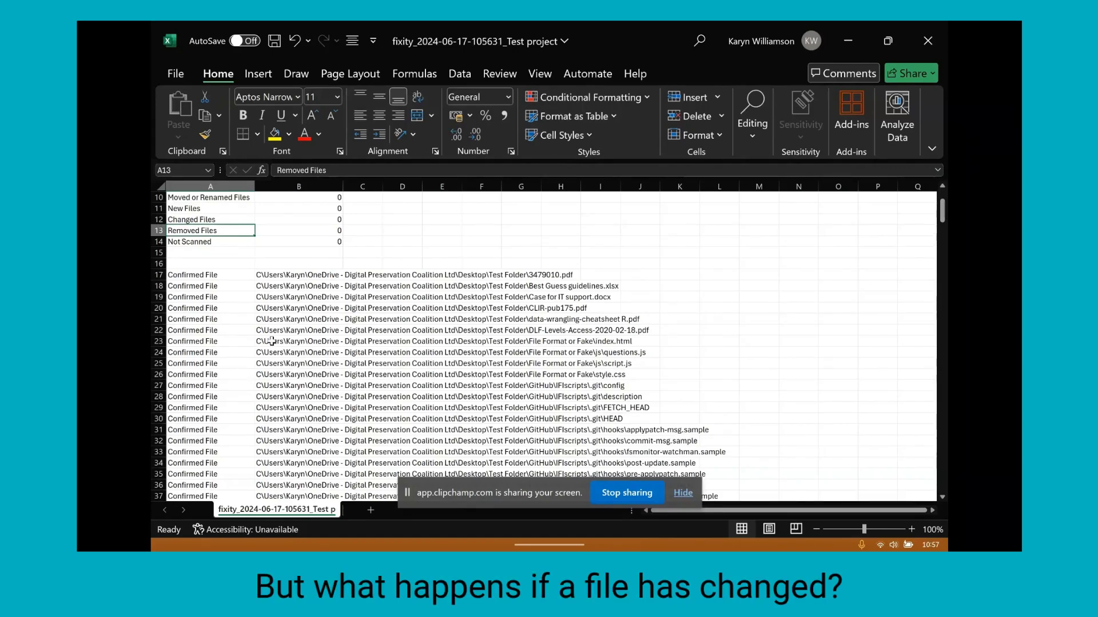
click(927, 44)
click(498, 309)
Open the Best Guess guidelines workbook from Test Folder
double_click(173, 438)
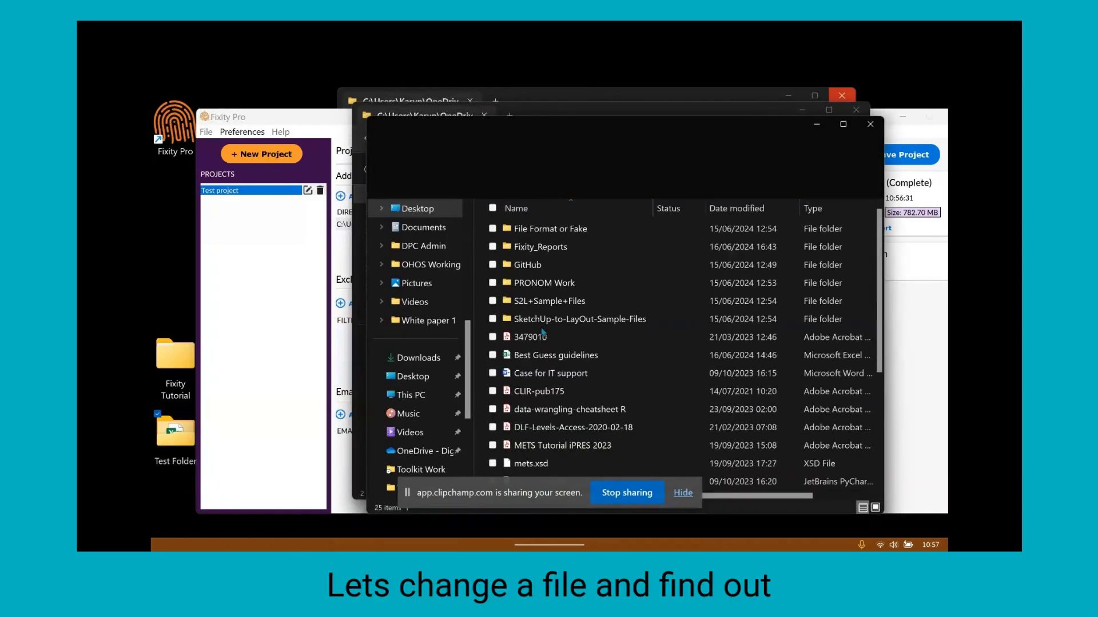
click(537, 356)
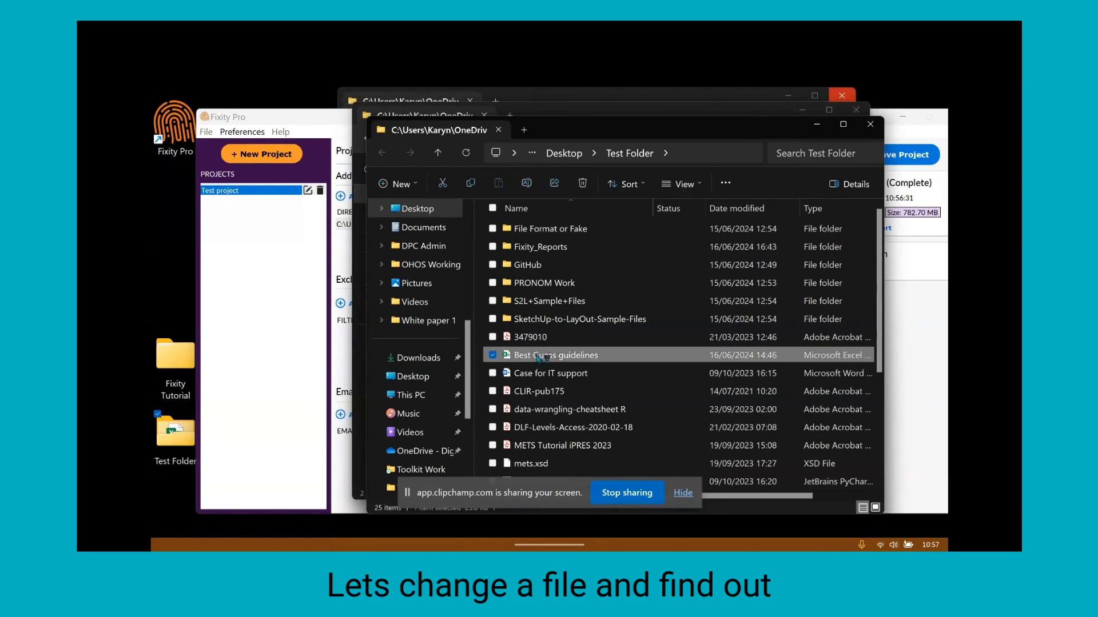
double_click(538, 356)
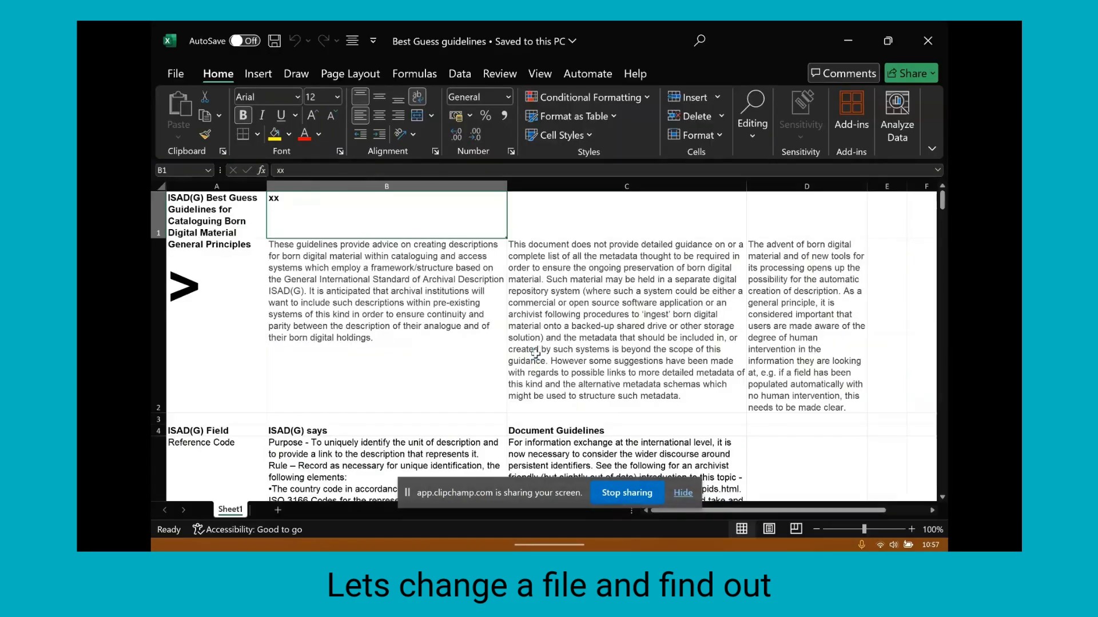
Delete the 'xx' from cell B1 and save the workbook
double_click(318, 202)
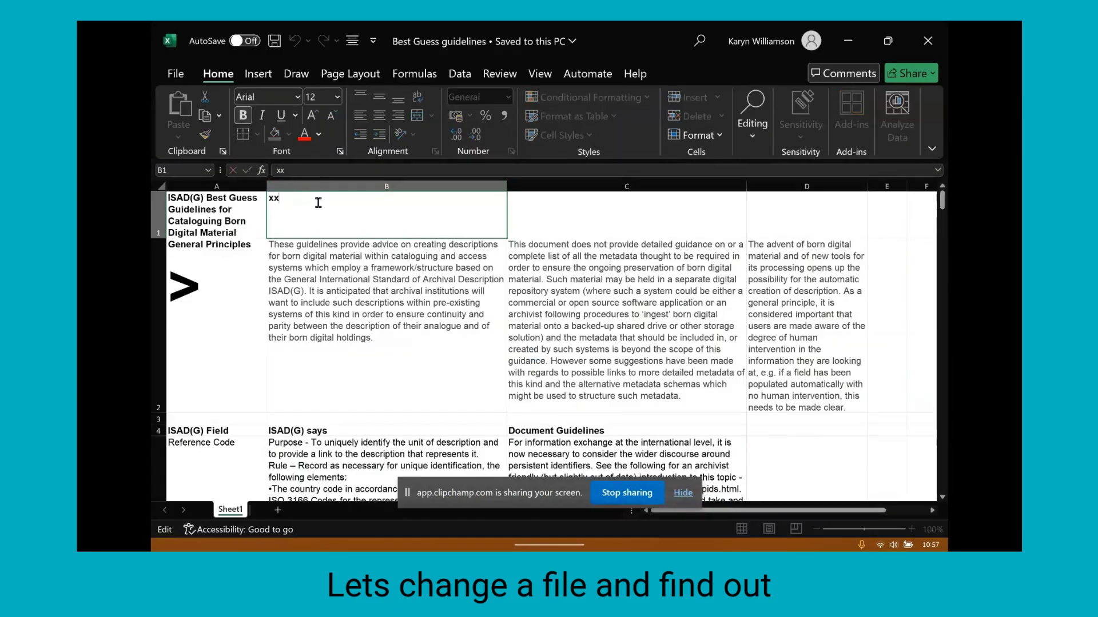
key(BackSpace)
key(BackSpace)
click(284, 43)
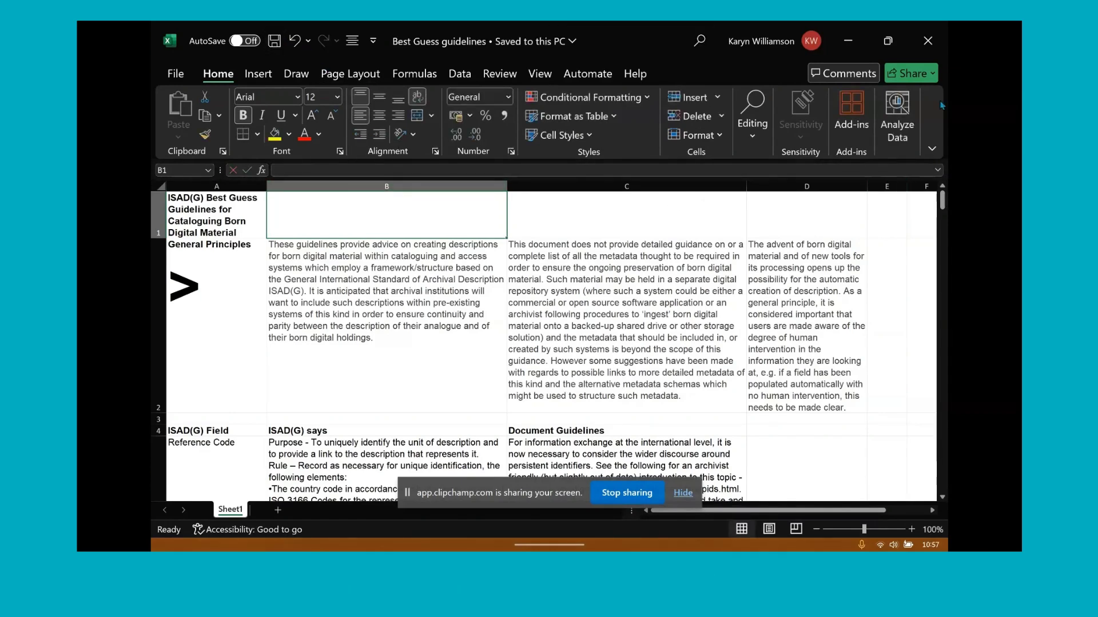
Close the Best Guess guidelines workbook, the Test Folder window and the reports folder window
click(928, 39)
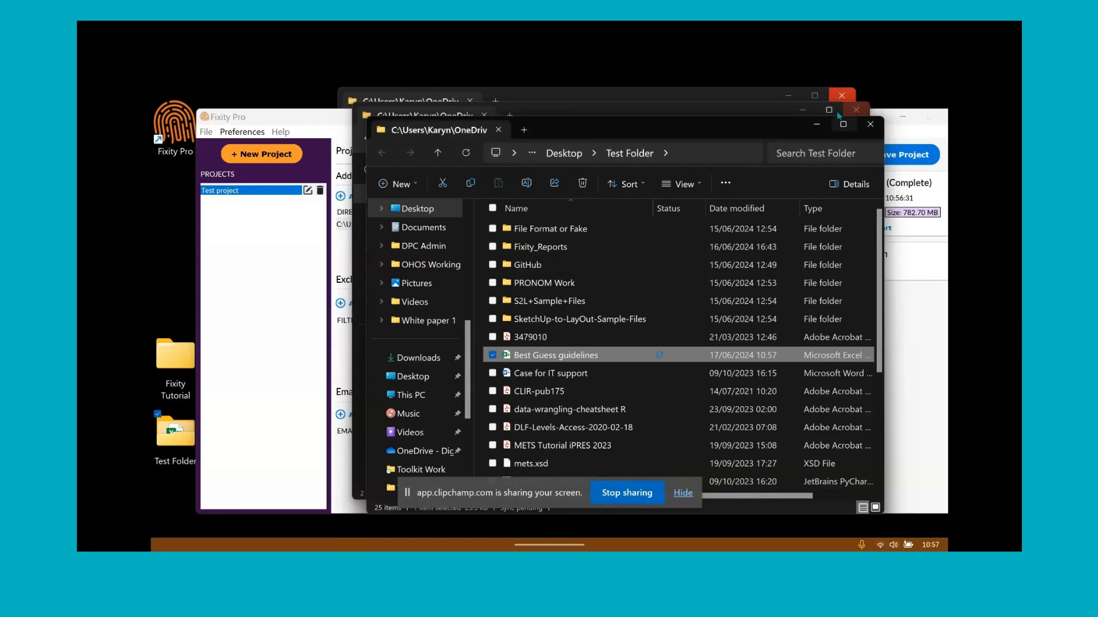
click(870, 128)
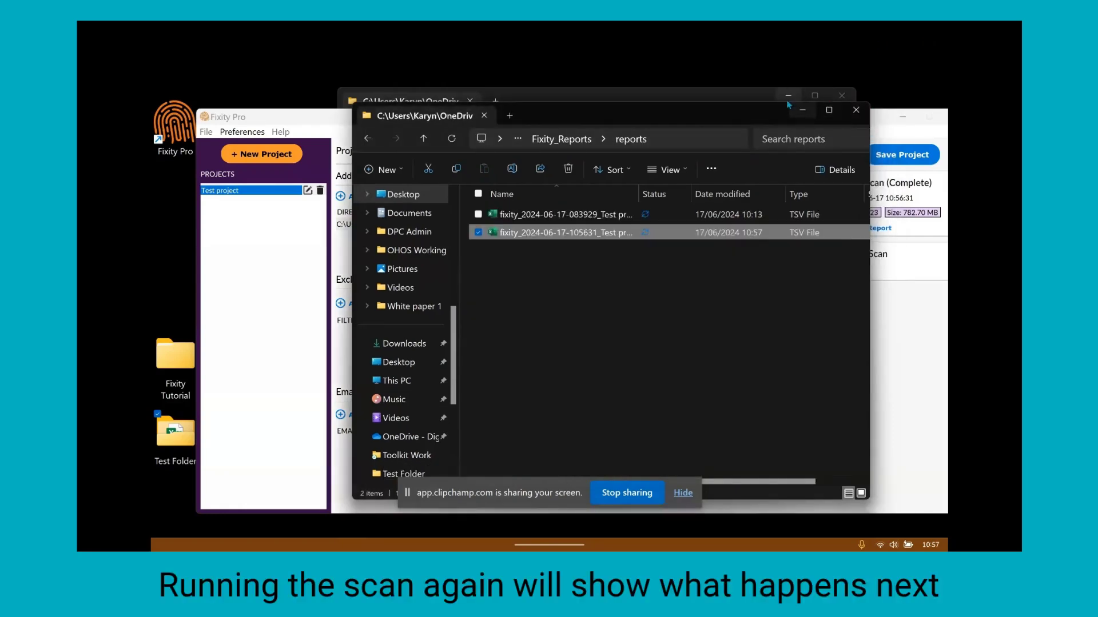
click(856, 110)
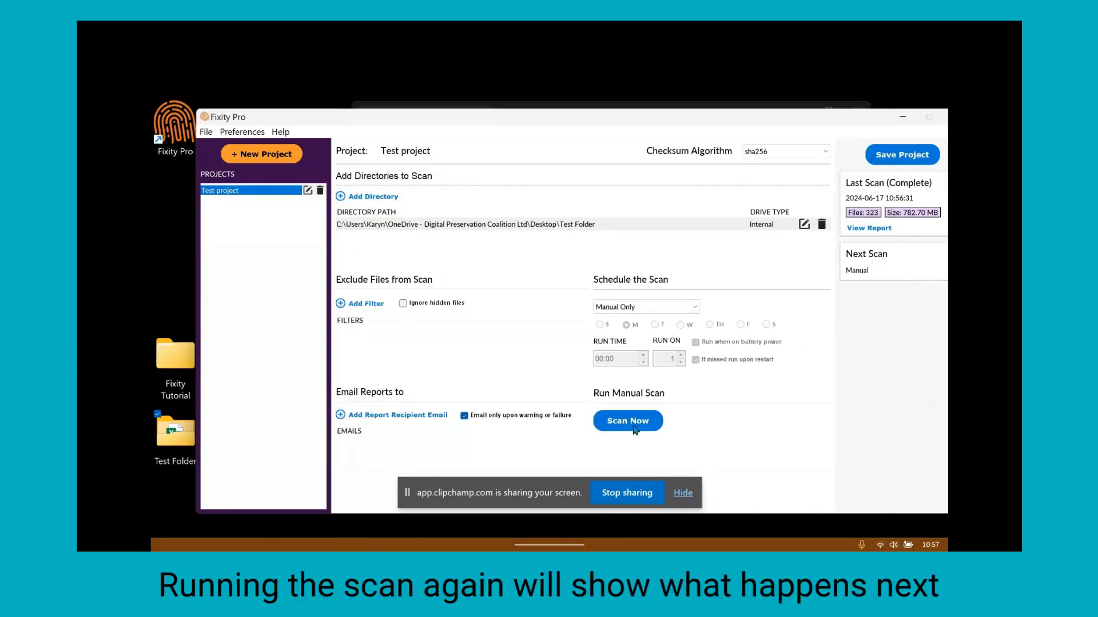
Rescan Test project and bring the reports folder back into view
click(634, 426)
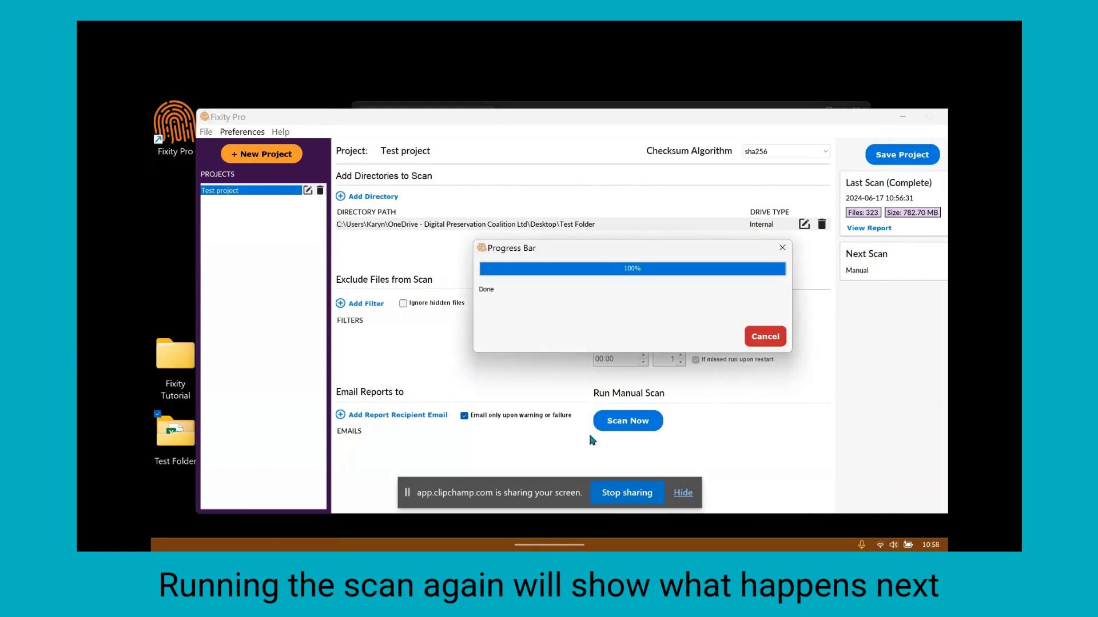
mouse_move(566, 538)
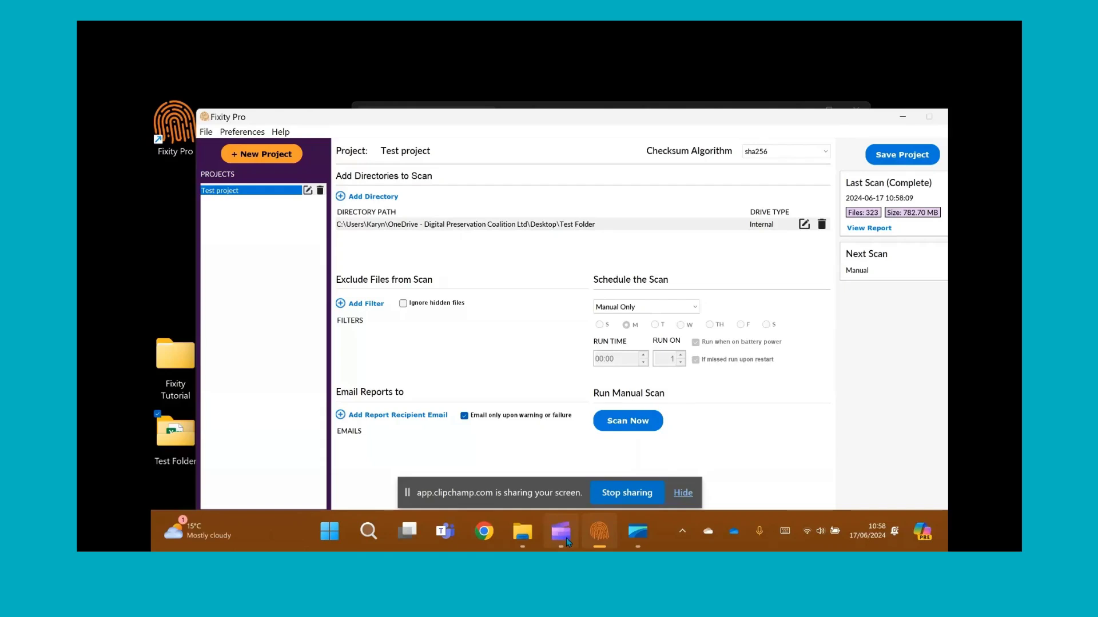
click(522, 532)
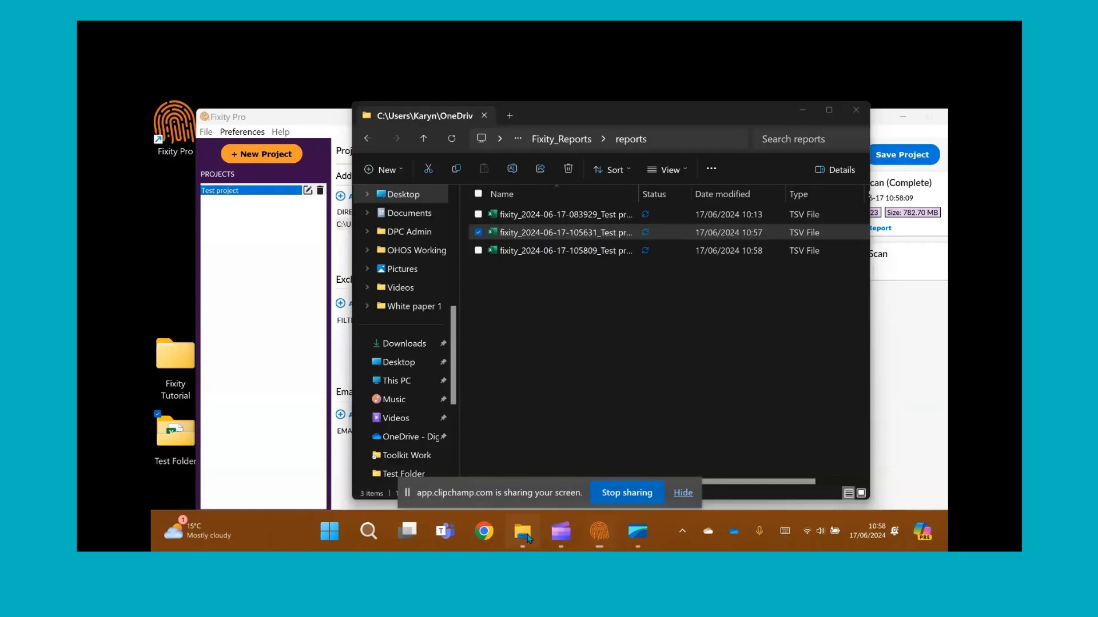
Open the 105809 report, widen column A, and select row 18 showing Best Guess guidelines.xlsx as changed
click(536, 252)
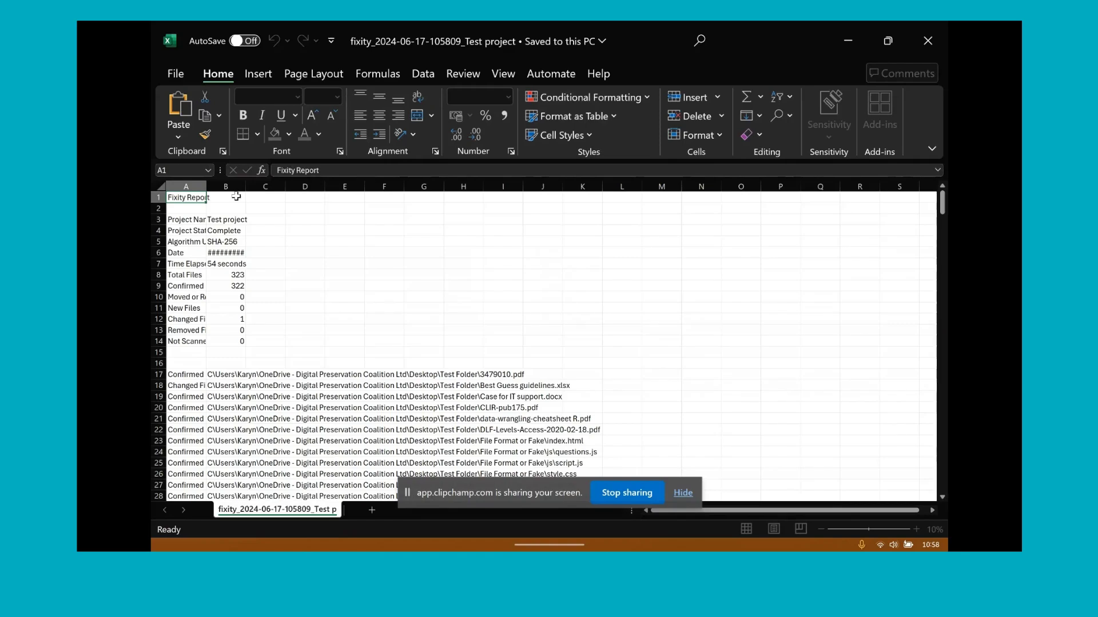
drag(186, 186, 244, 191)
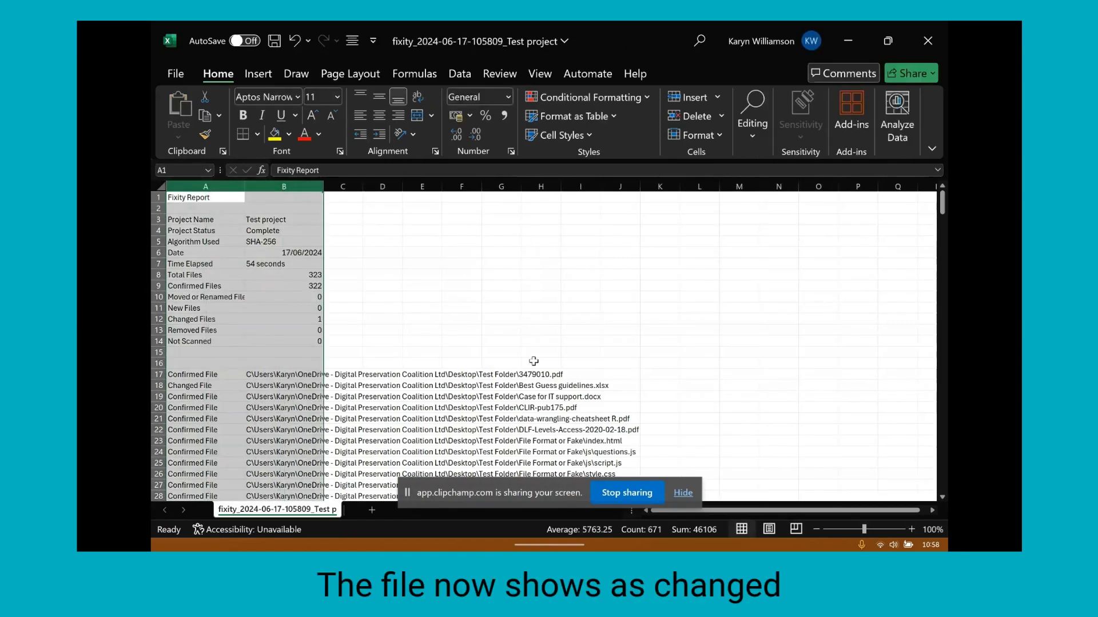
click(318, 386)
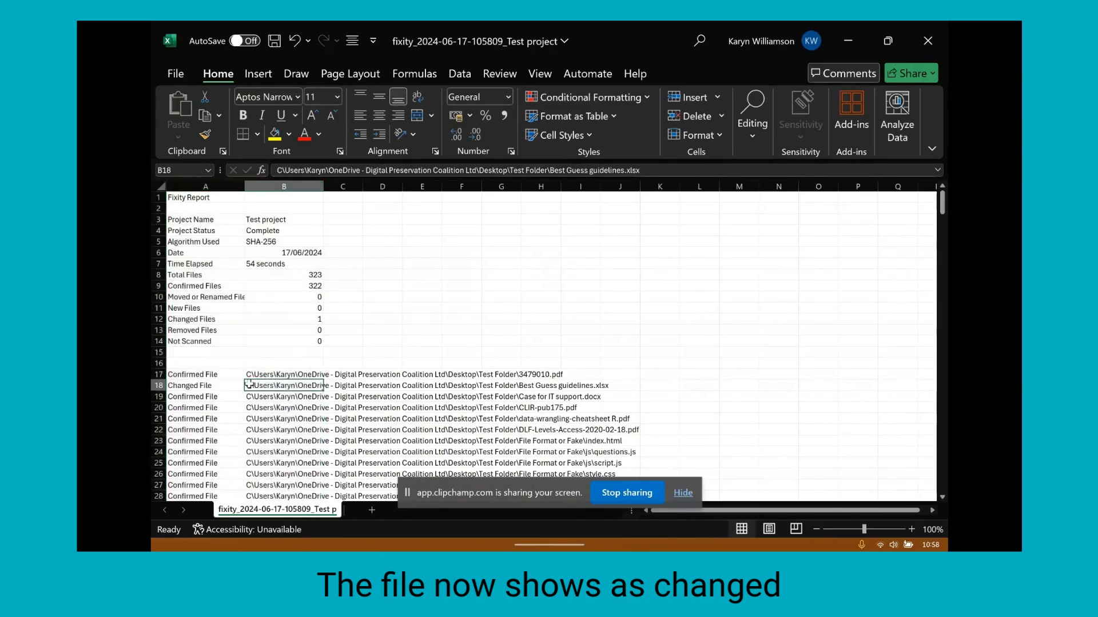
click(159, 386)
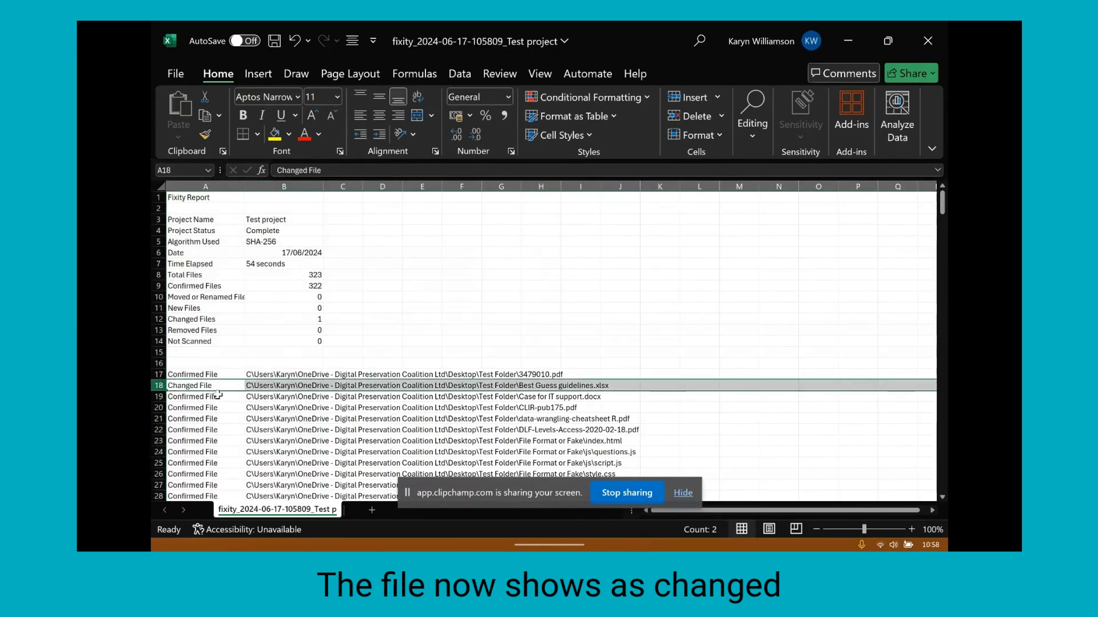